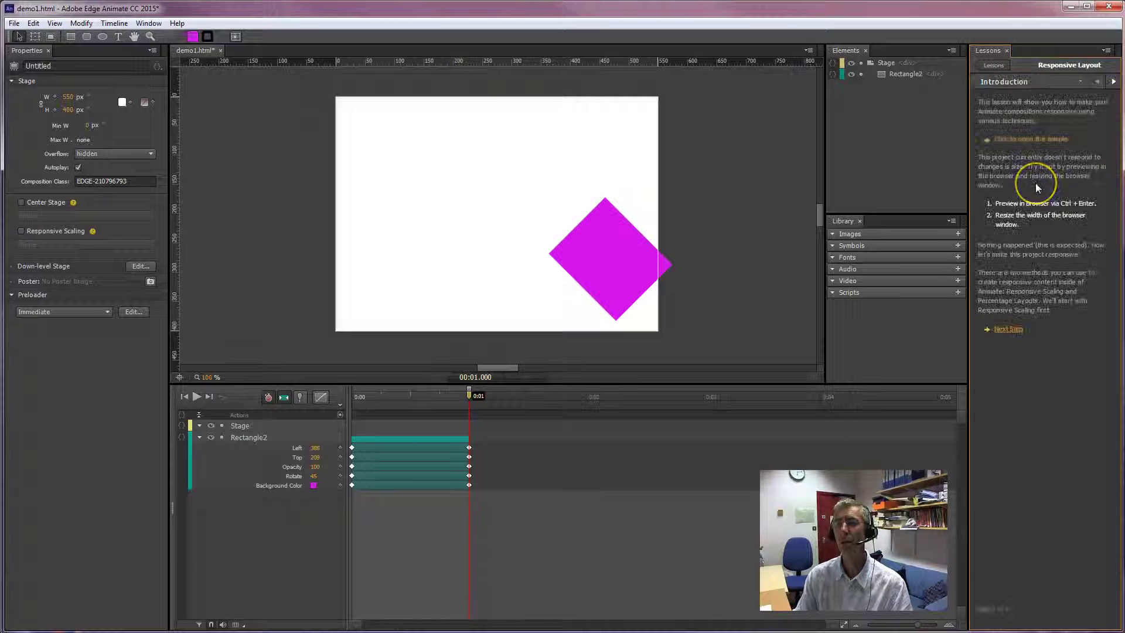
Step: Save the changes in the demo1.html composition
click(1031, 147)
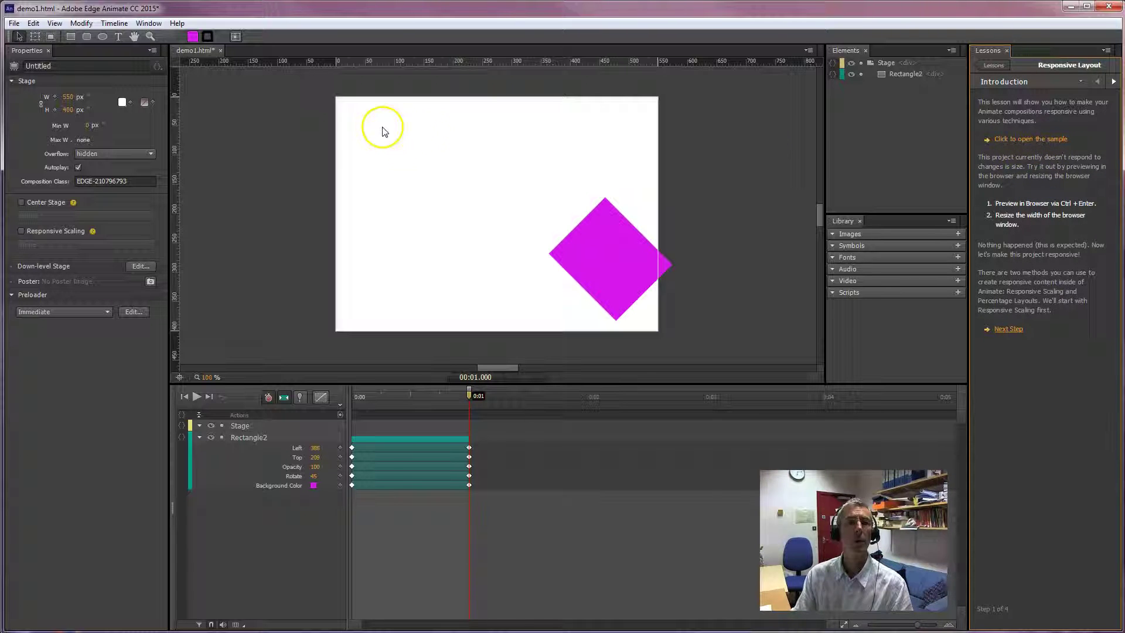
click(202, 53)
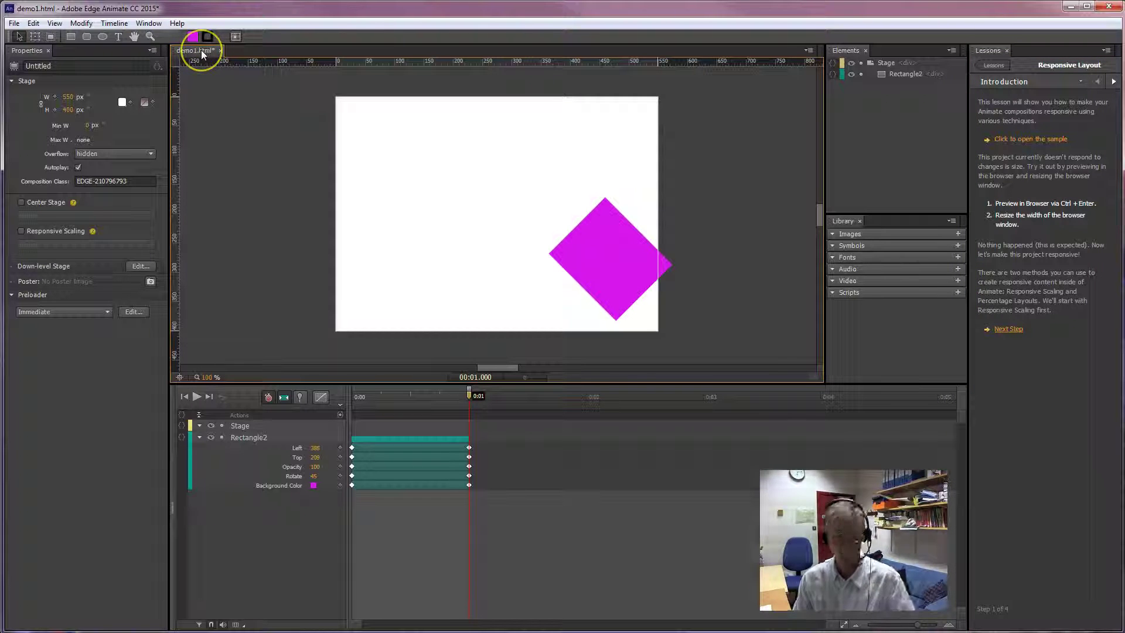
key(ctrl+s)
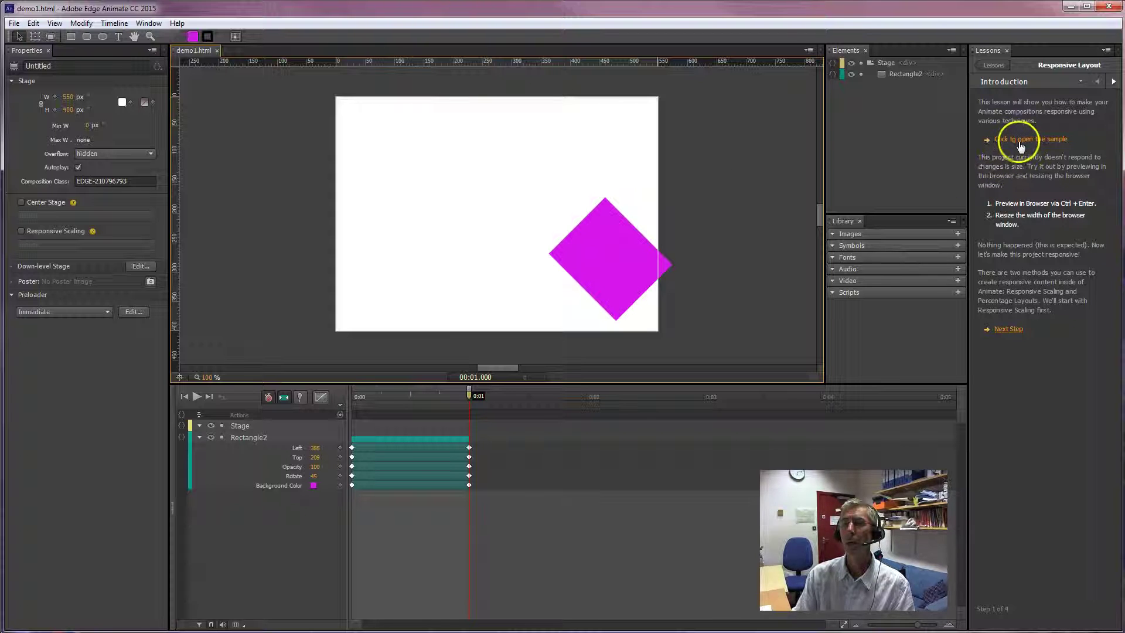
Step: Open the Responsive Layout lesson's sample project and play its animation on the timeline
click(1021, 140)
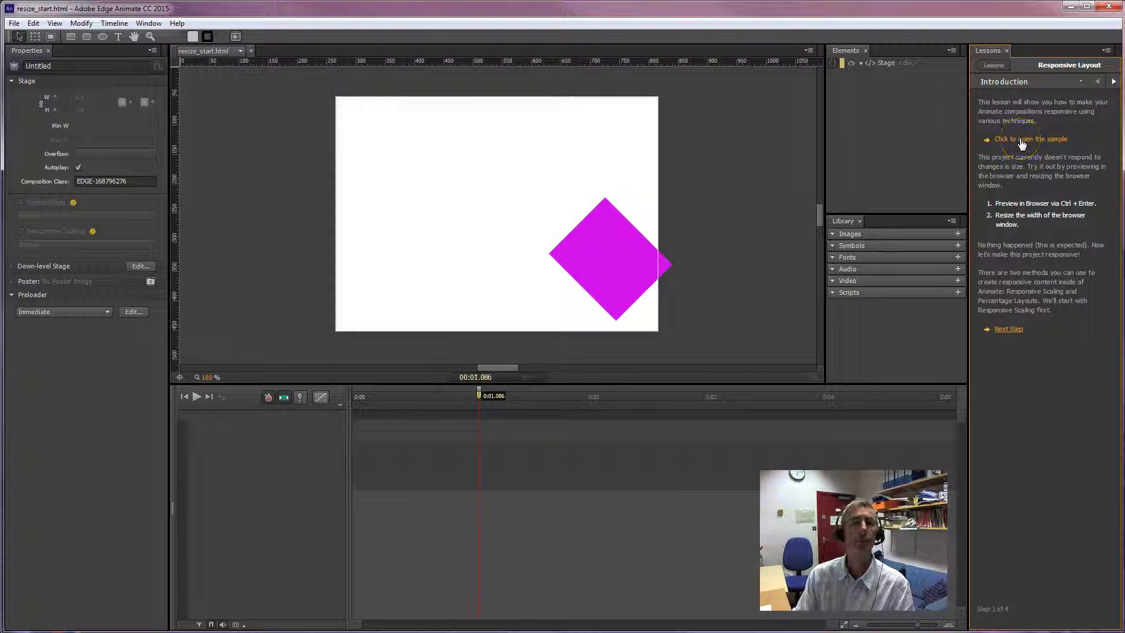
click(241, 52)
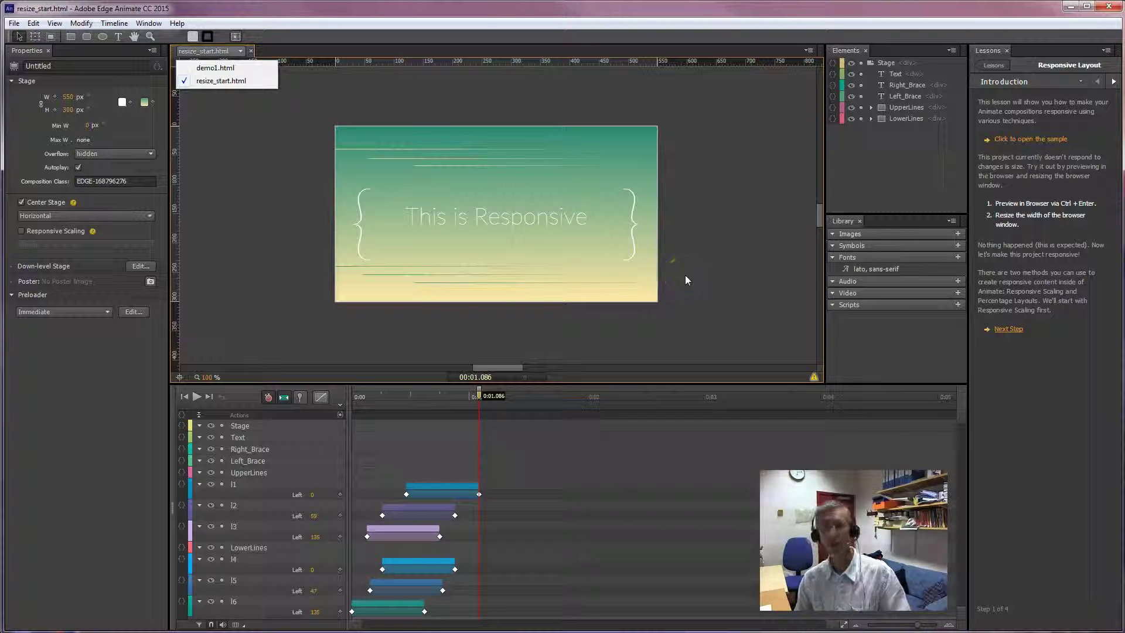
click(295, 222)
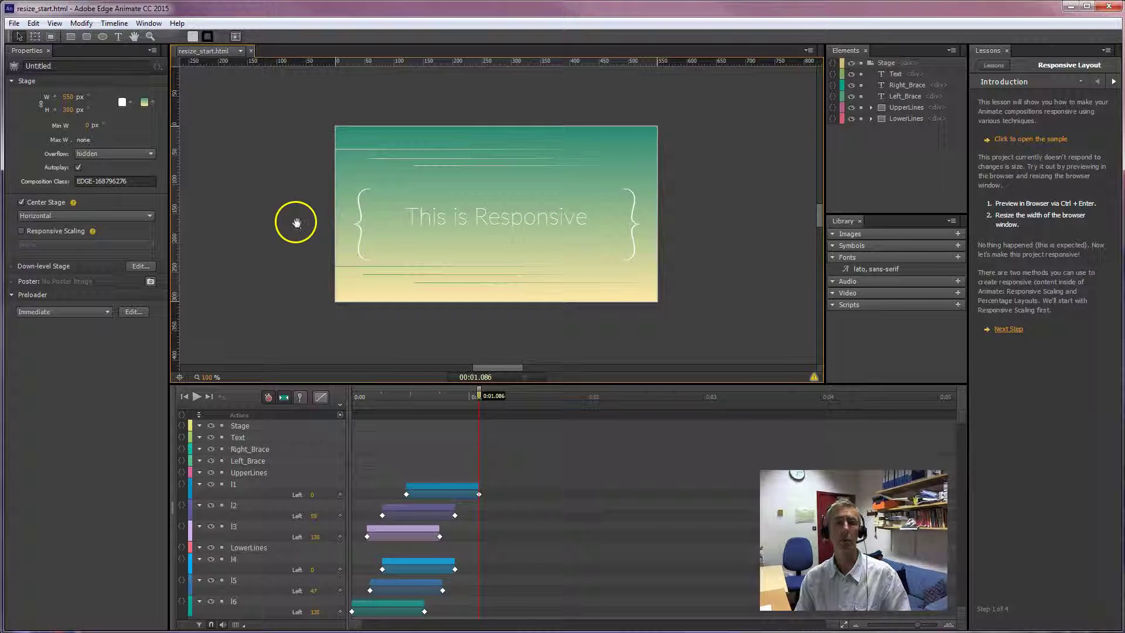
key(space)
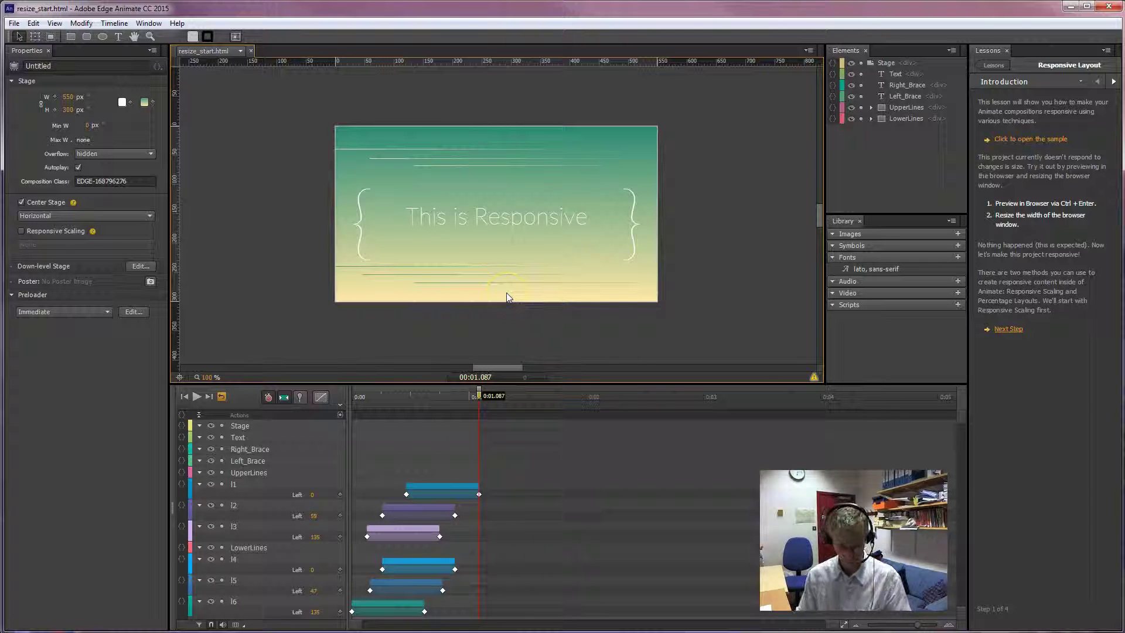
Step: Preview the sample in the browser, change the browser window's width to test its response, and minimize the window
key(ctrl+Return)
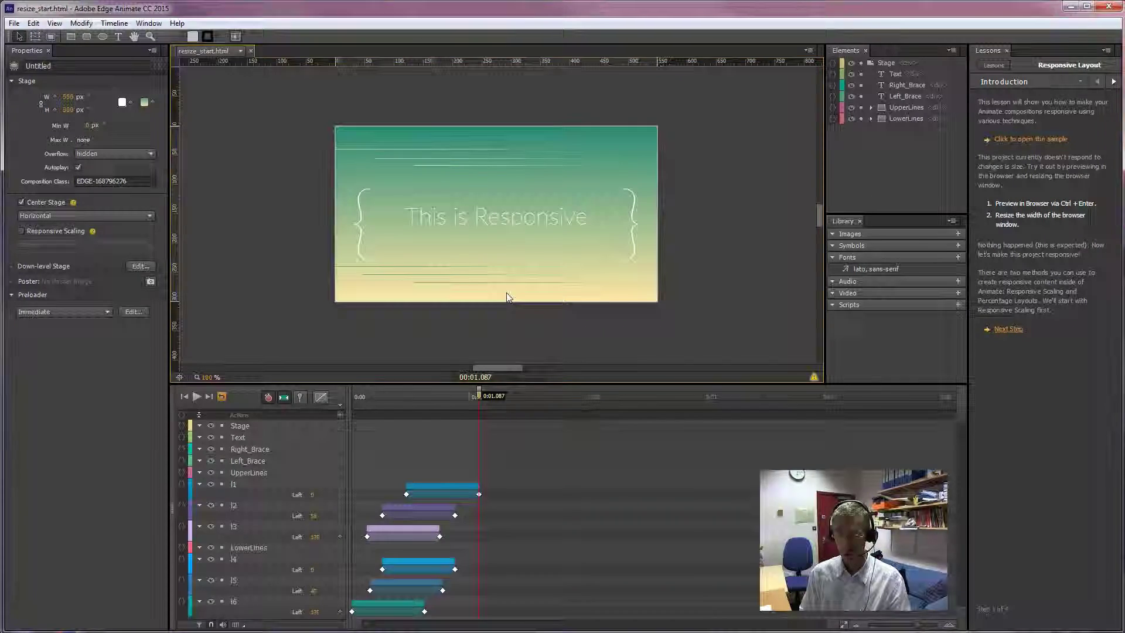
click(550, 252)
drag(910, 155, 891, 228)
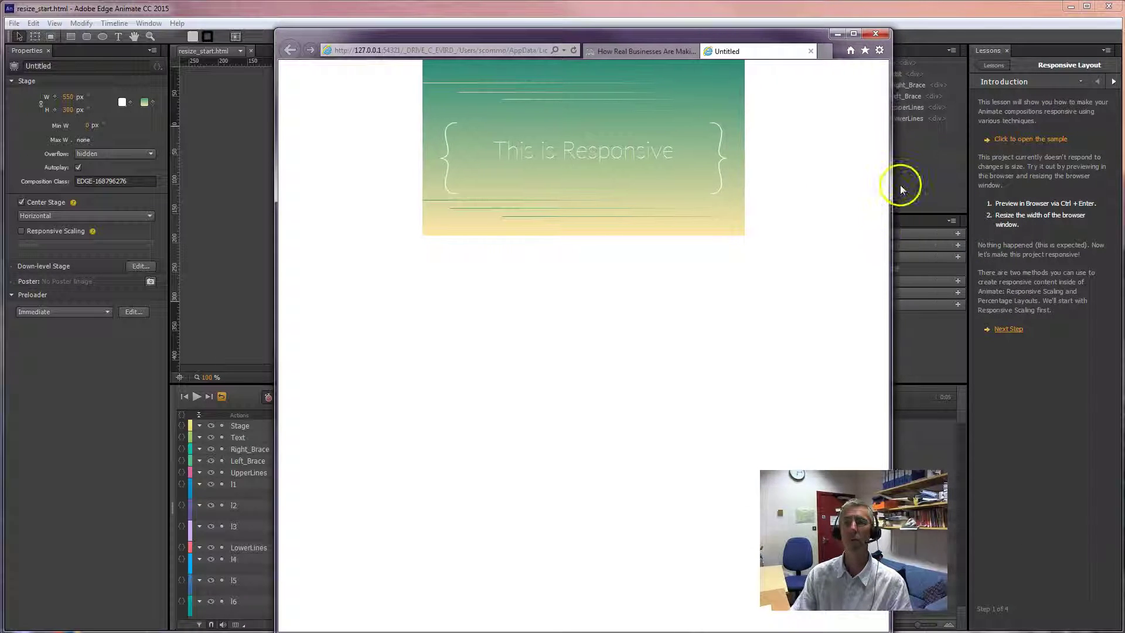
click(838, 35)
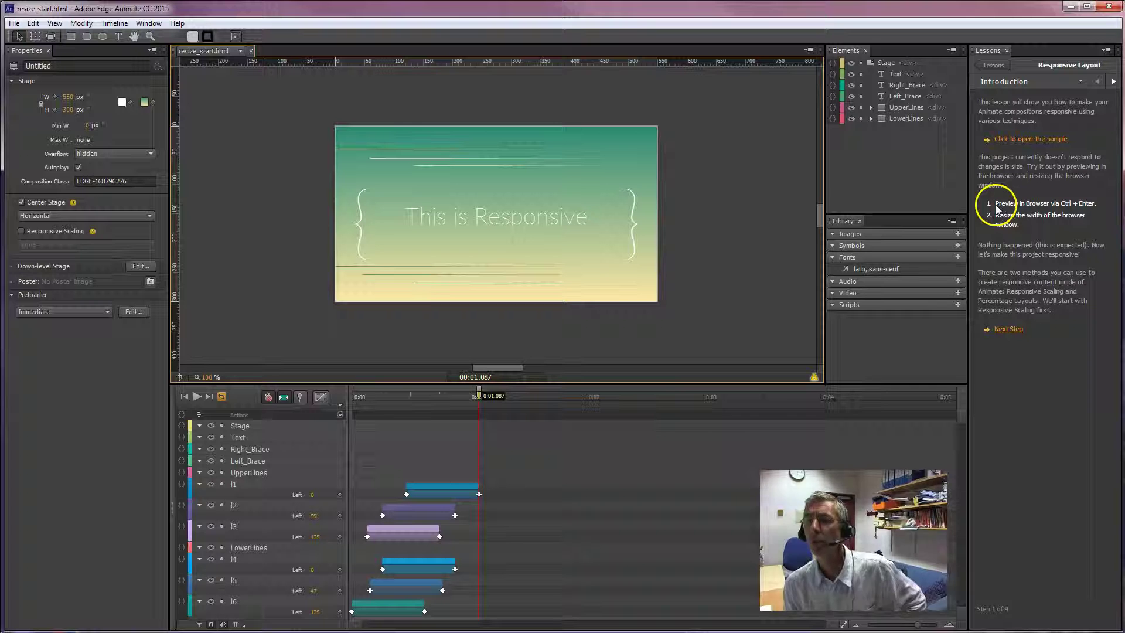
Step: Advance the lesson to Responsive Scaling and enable Responsive Scaling for the stage with the Width option
click(1011, 329)
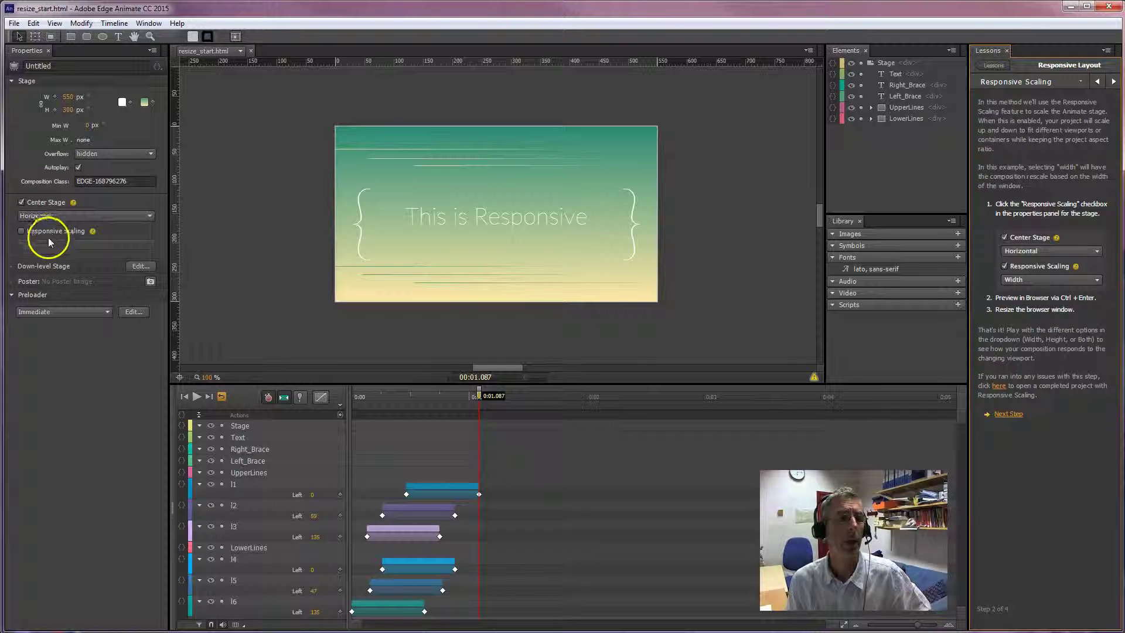
click(22, 231)
click(21, 231)
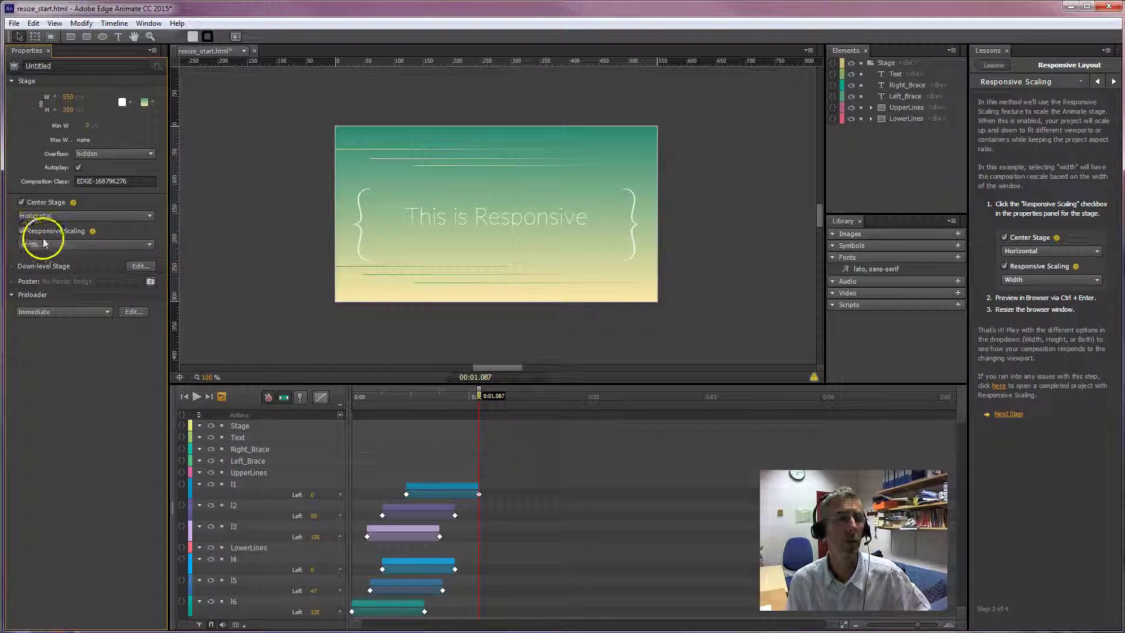
click(56, 245)
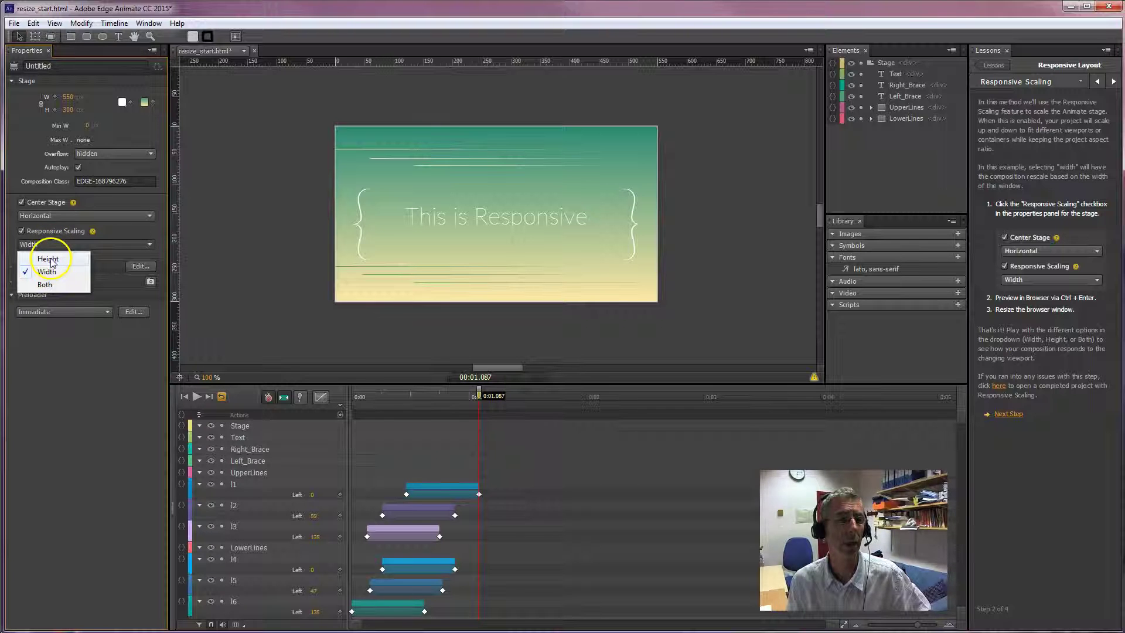
click(49, 245)
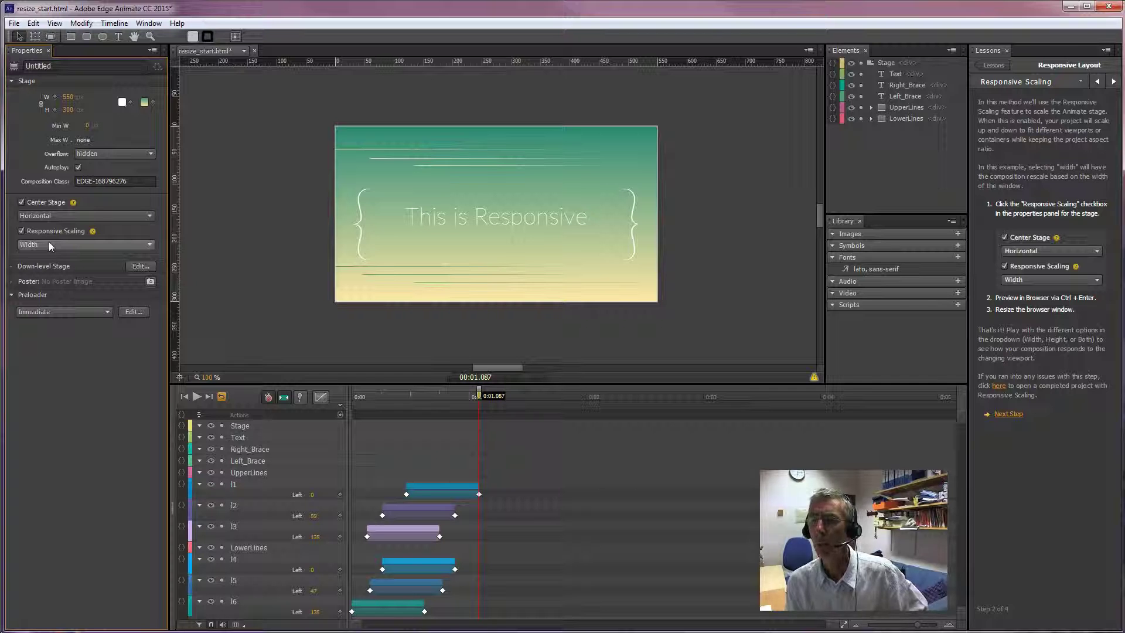
Step: Preview the composition in the browser, narrow and widen the window to test the scaling, and close the browser
key(ctrl+Return)
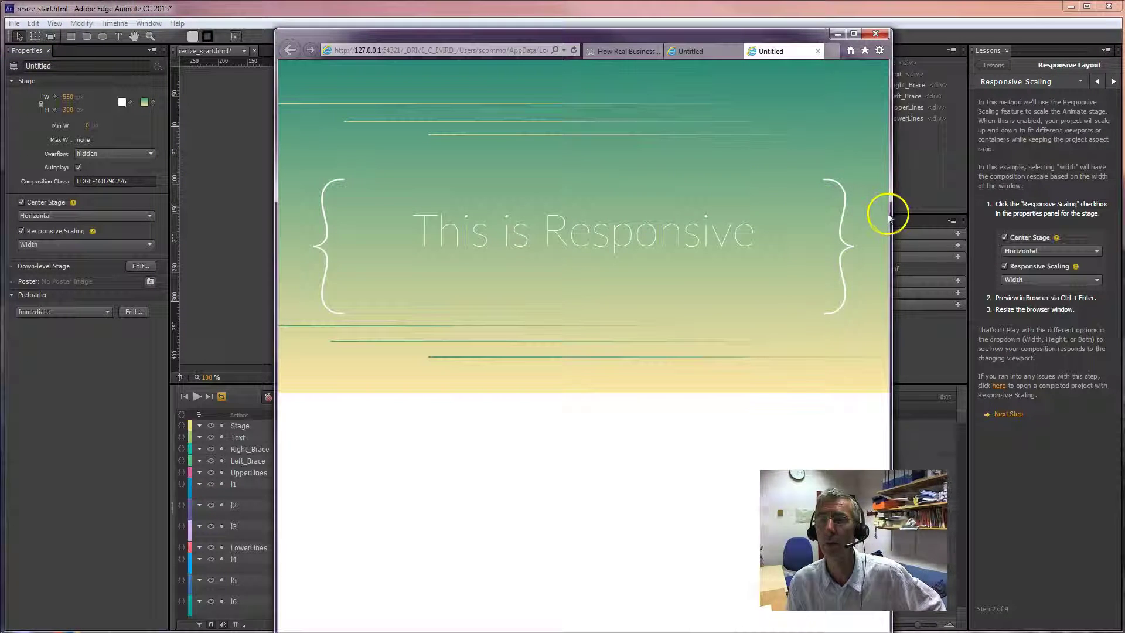
drag(890, 212, 414, 229)
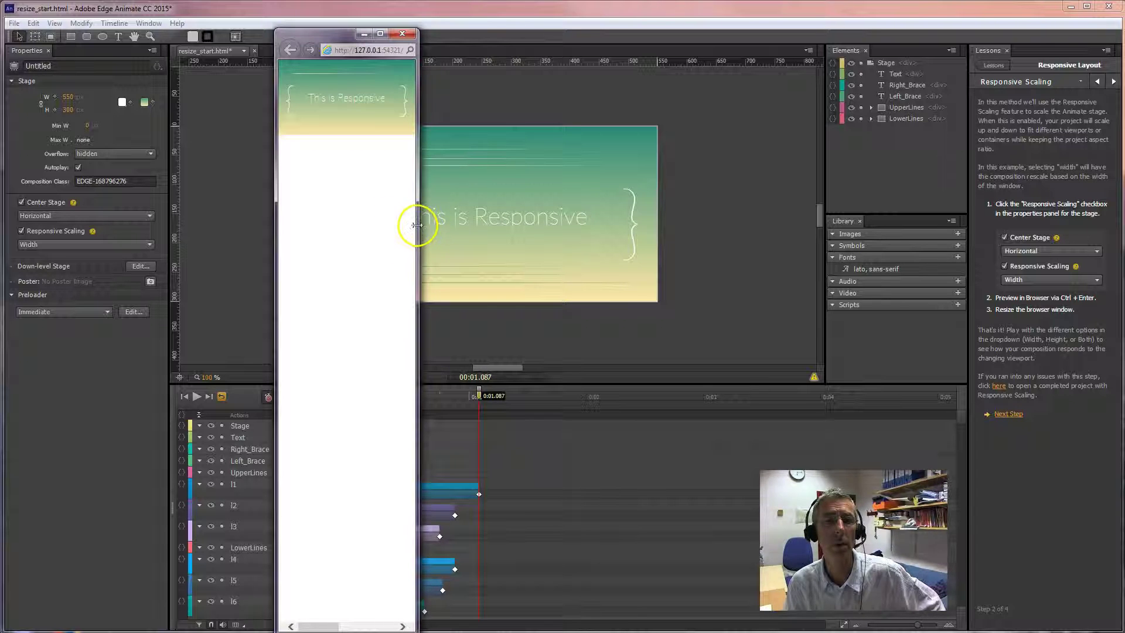
drag(417, 228, 934, 268)
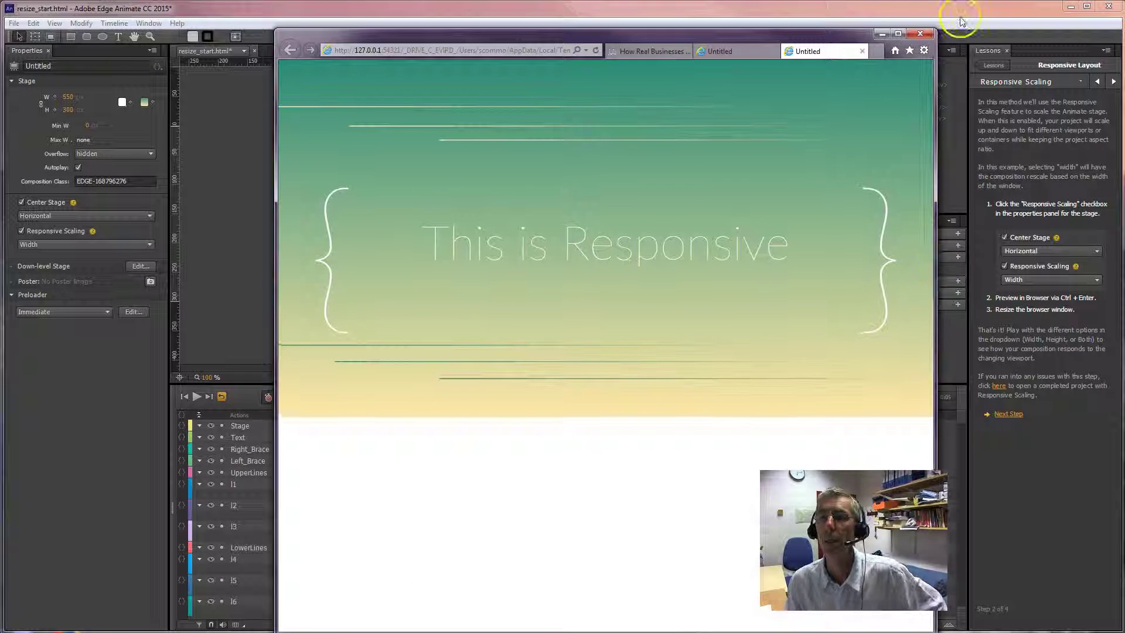
click(928, 34)
click(589, 343)
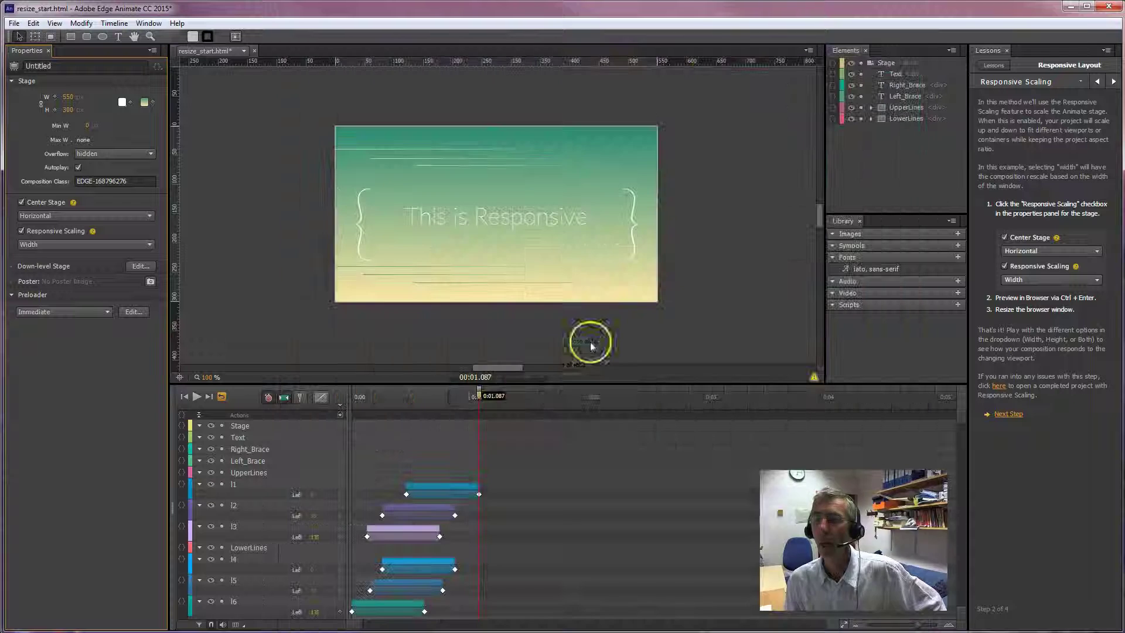
Step: Advance the lesson to Percentage Layouts and try to change the stage width's unit
click(1007, 411)
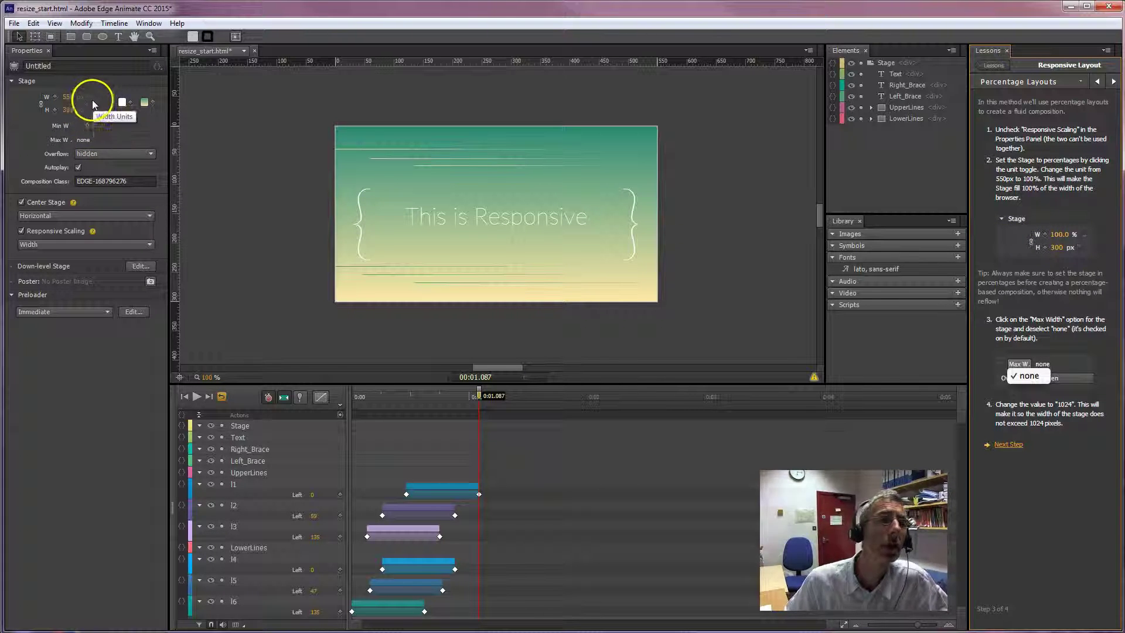
click(90, 104)
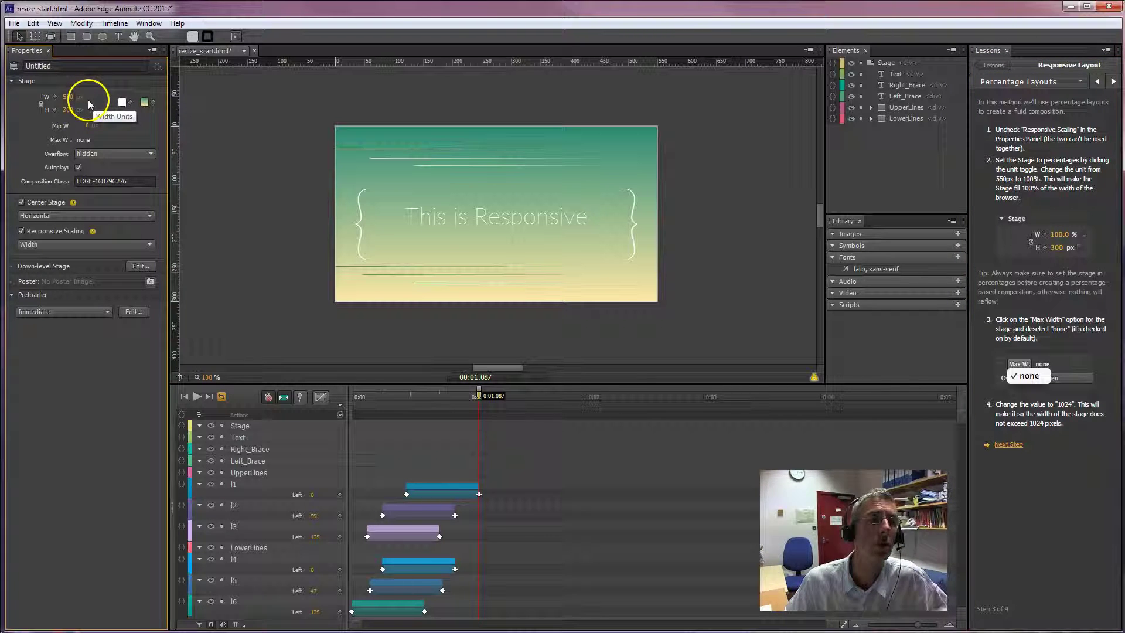
click(244, 180)
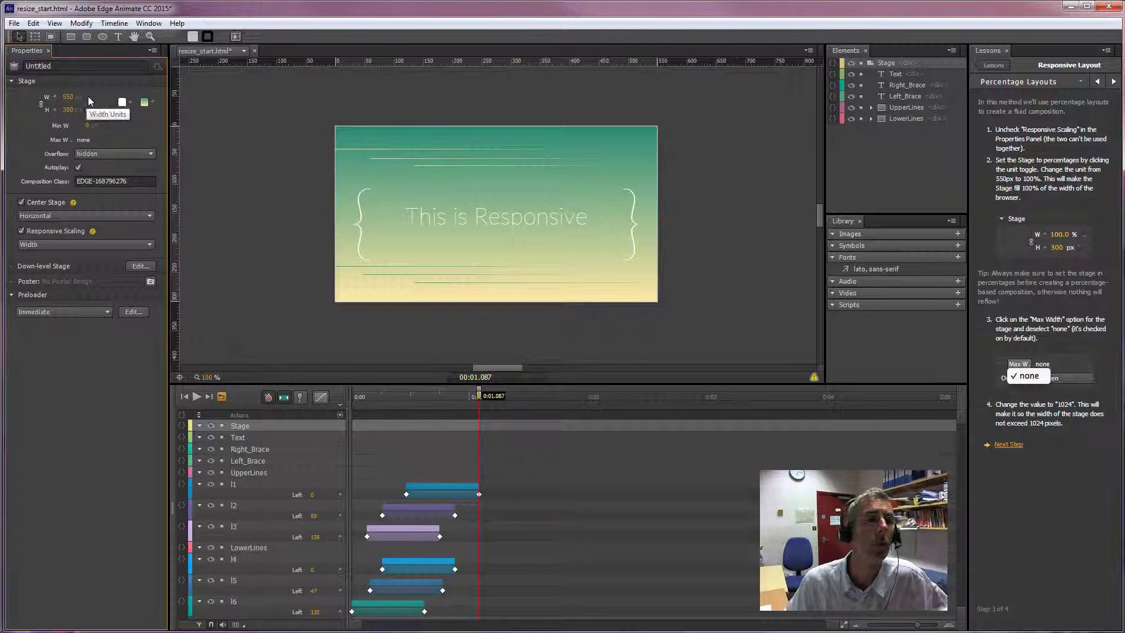
click(49, 104)
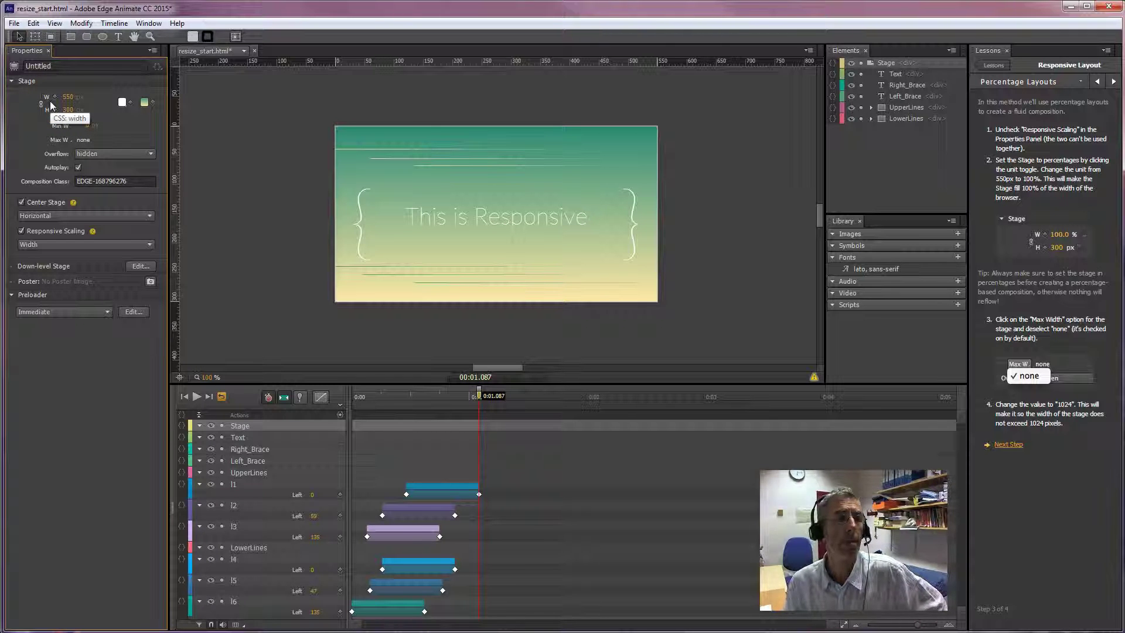
click(49, 105)
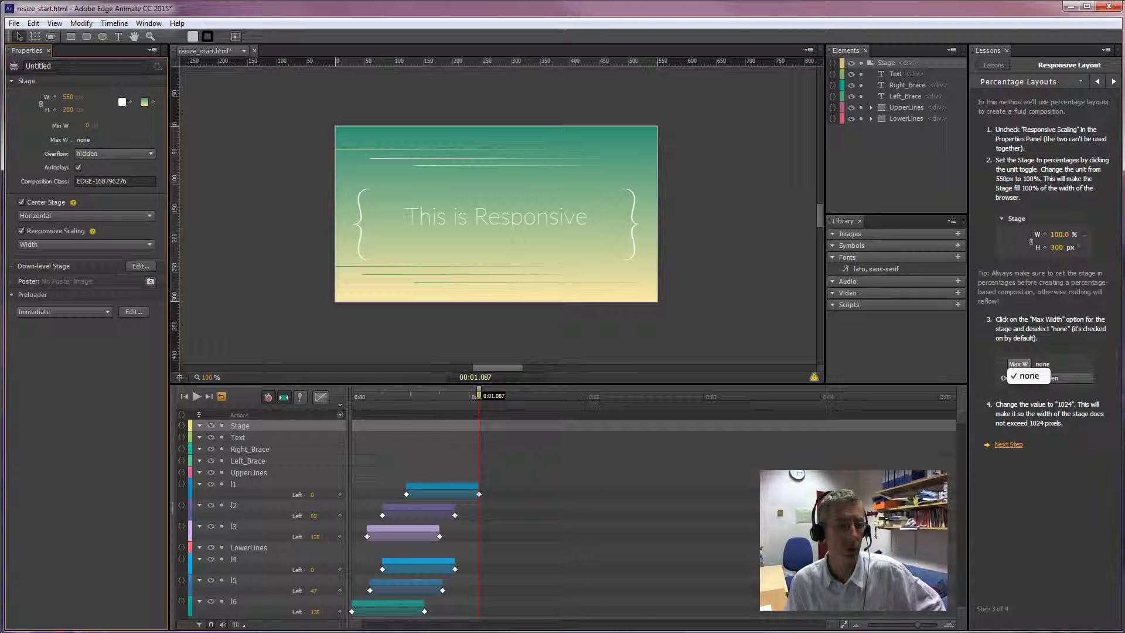
Step: Turn off Responsive Scaling for the stage and switch the stage width to 100%
click(21, 232)
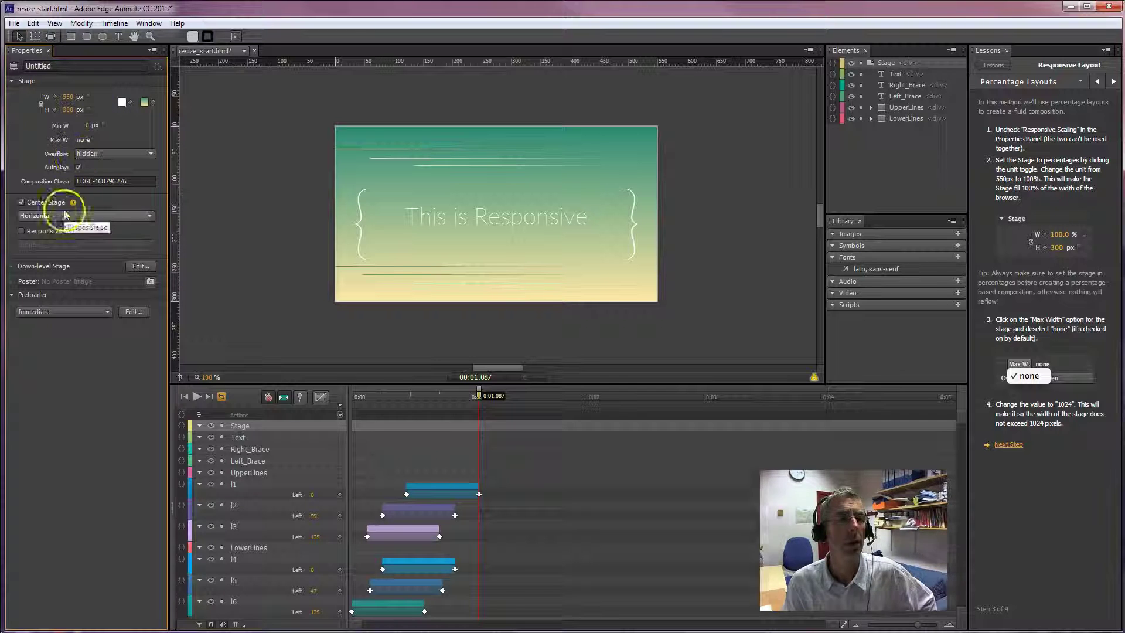
click(88, 98)
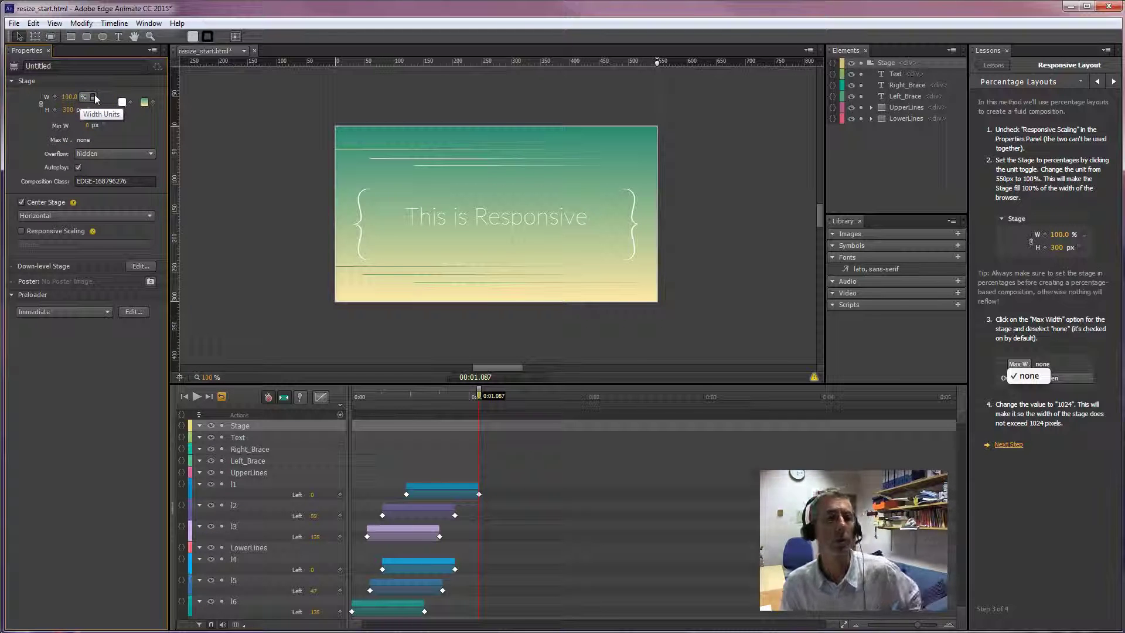
click(68, 99)
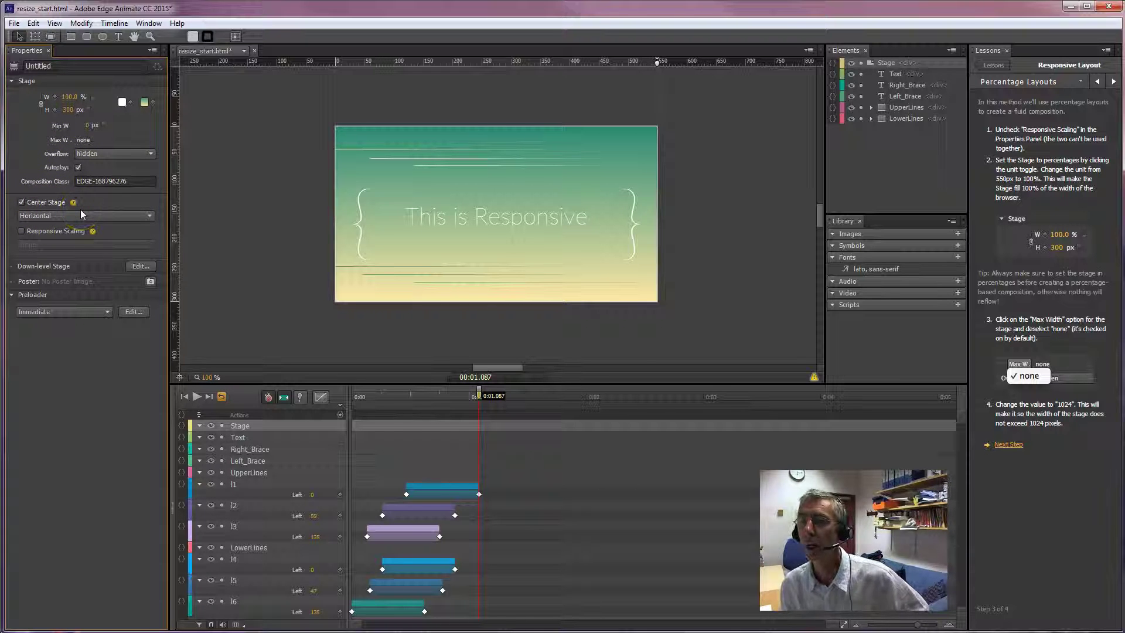
click(123, 252)
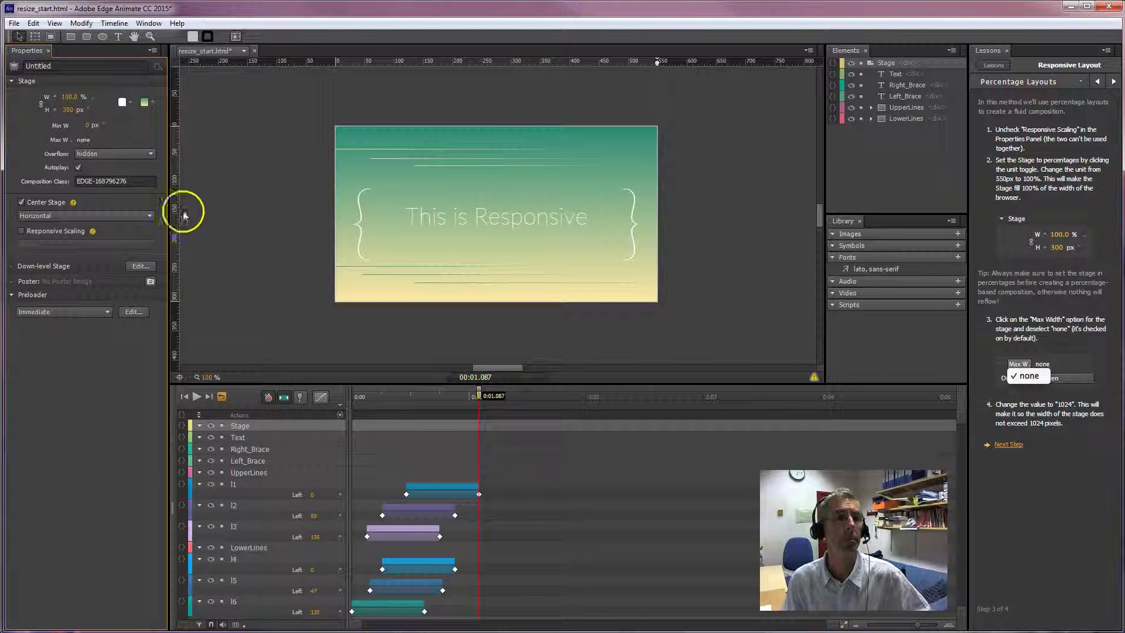
Step: Deselect "none" for the stage's maximum width and set it to 1024 px
click(70, 142)
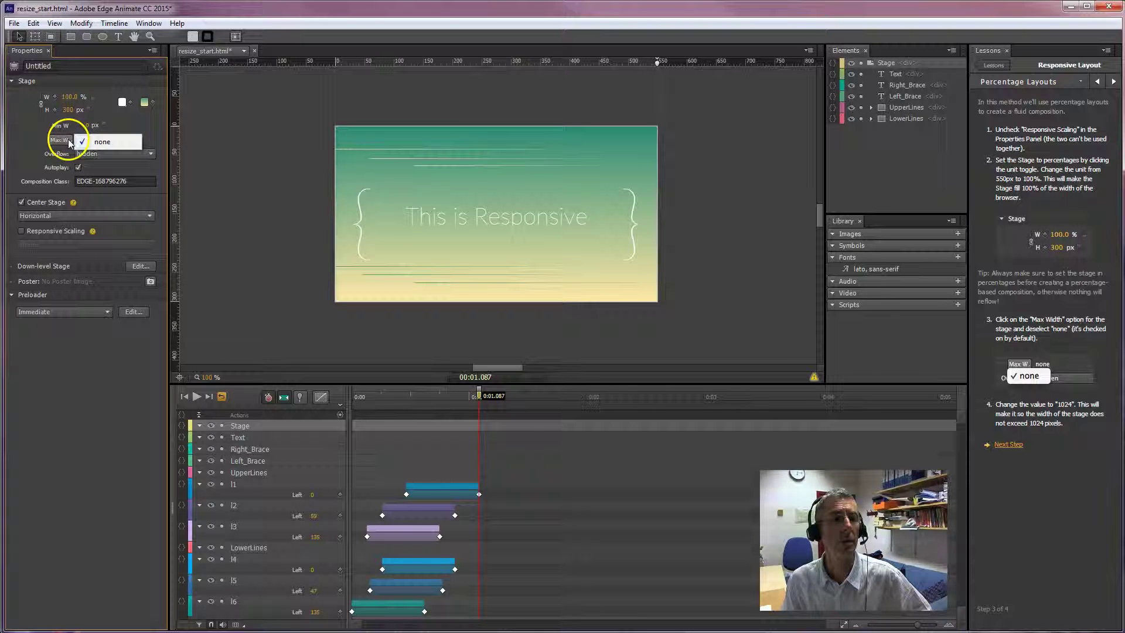
click(97, 142)
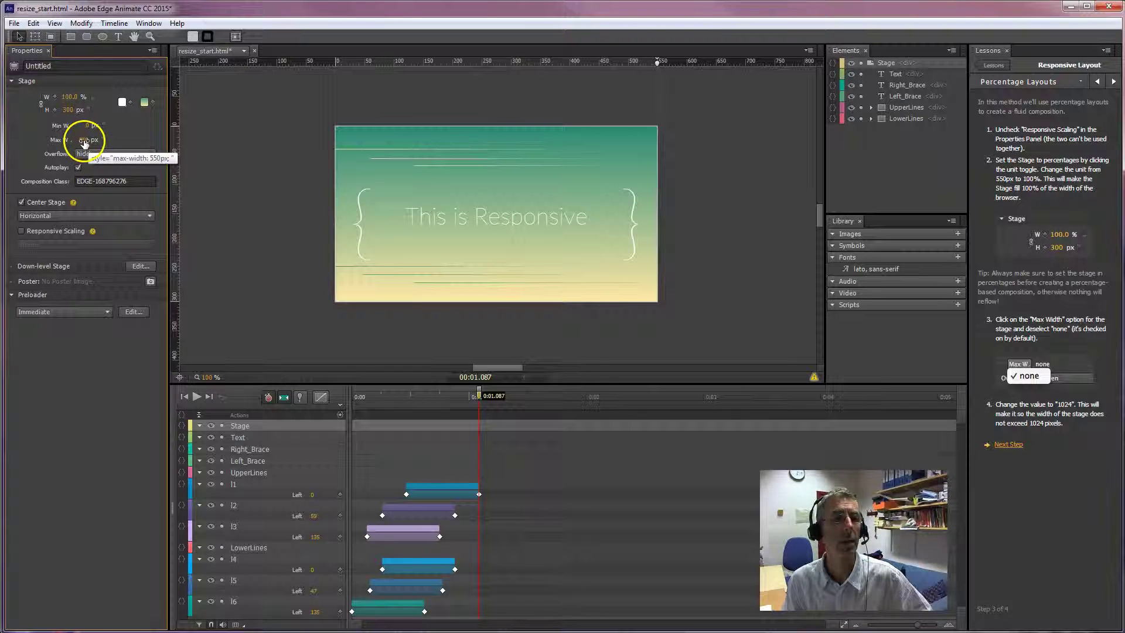
click(84, 141)
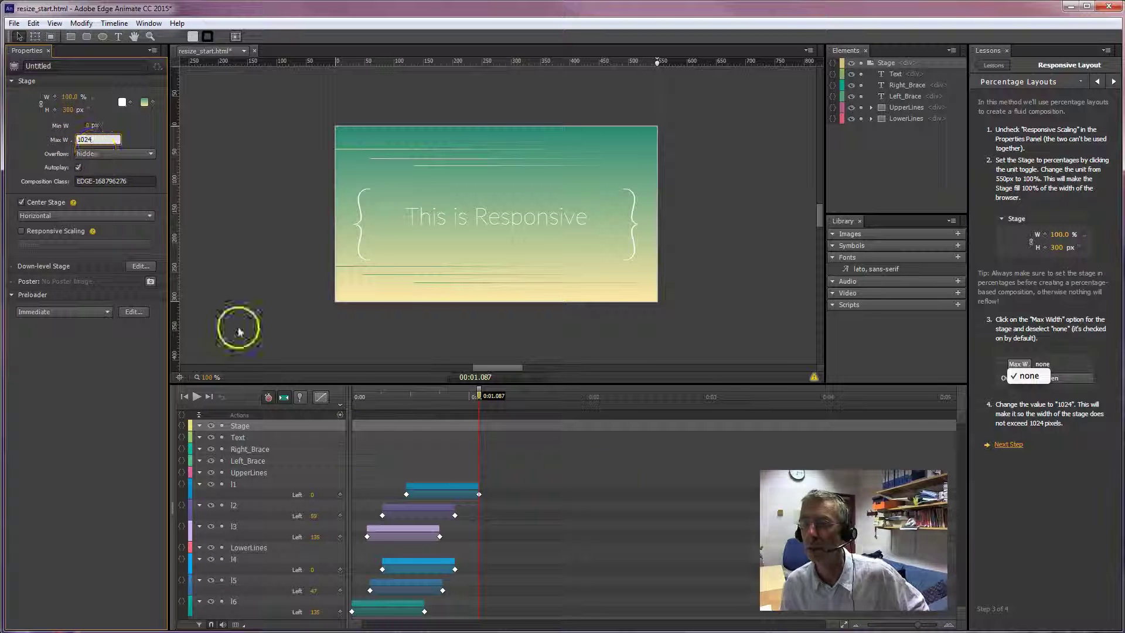
Step: Advance the lesson to Pinning Elements, test the percentage layout by narrowing its browser preview, and close the preview
click(1009, 445)
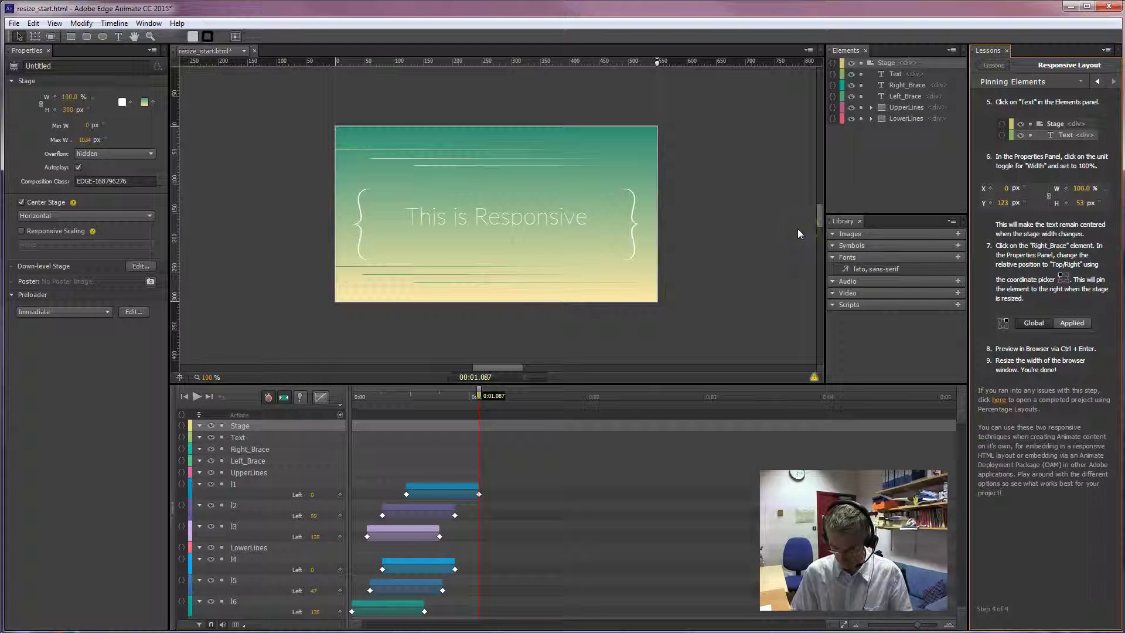
click(781, 238)
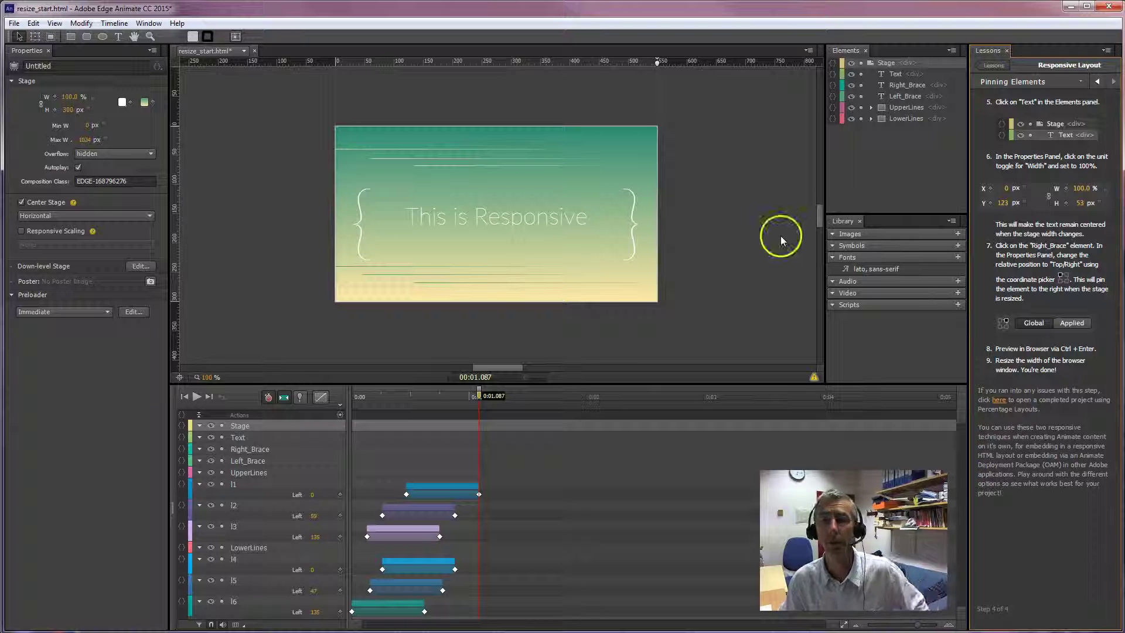
key(ctrl+Return)
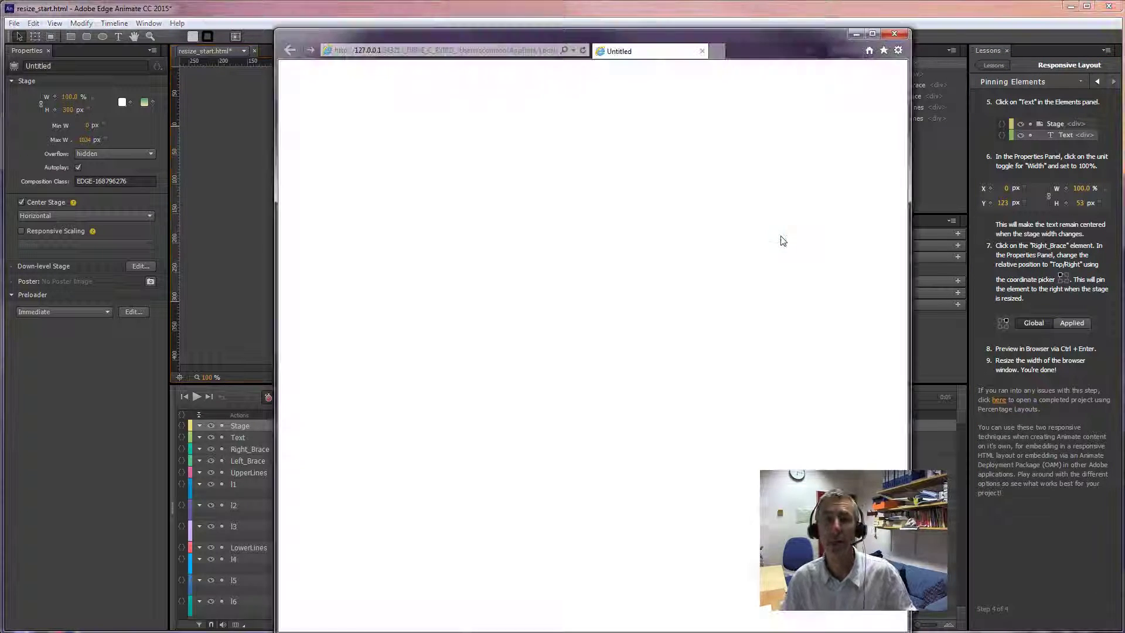
click(915, 243)
drag(915, 243, 744, 264)
click(727, 34)
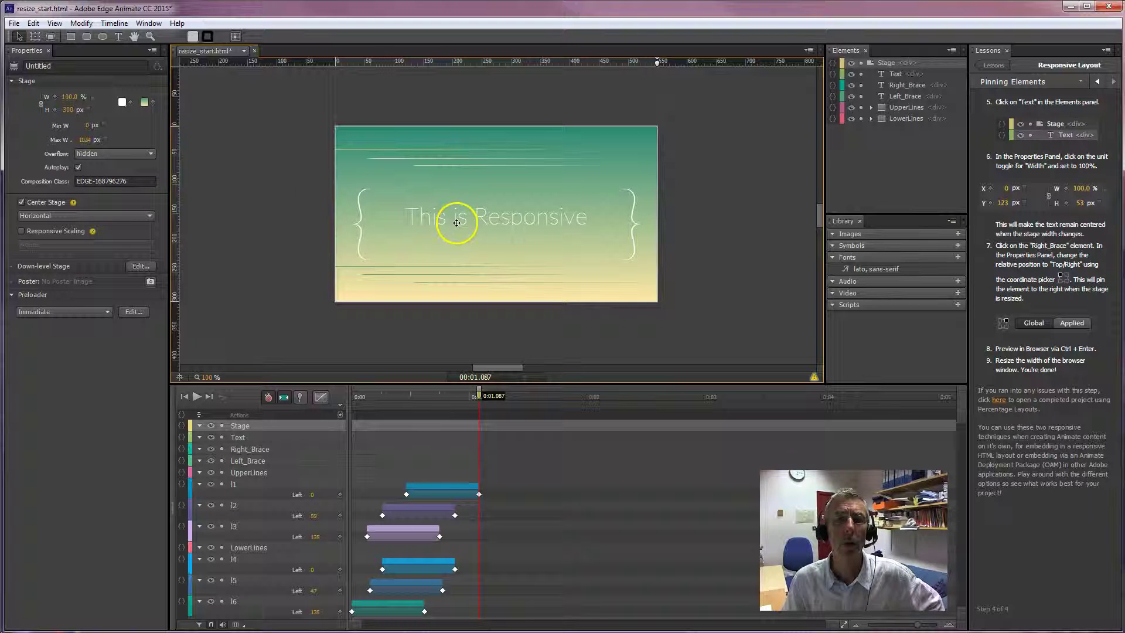
Step: Switch the Text element's width to a percentage value of 100% and deselect the element
click(896, 74)
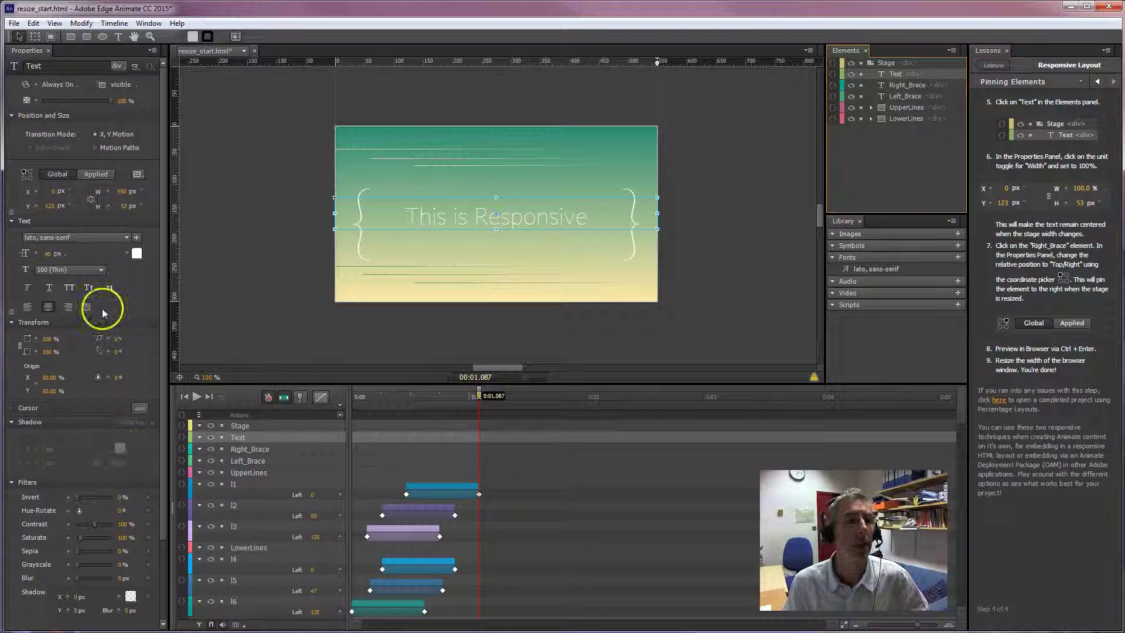
click(141, 192)
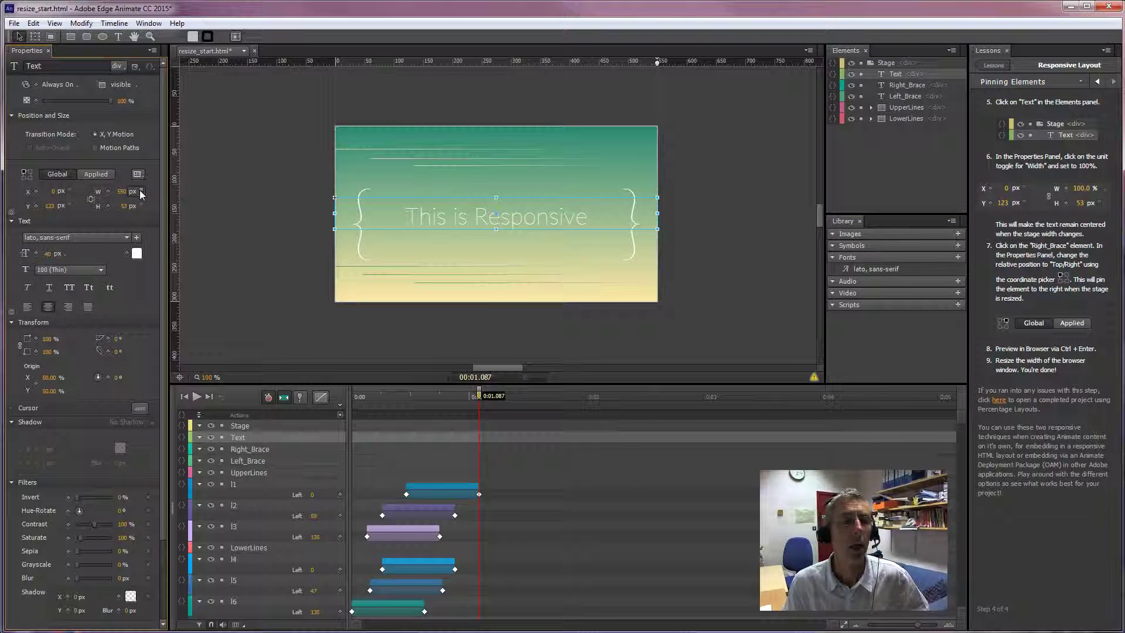
click(136, 191)
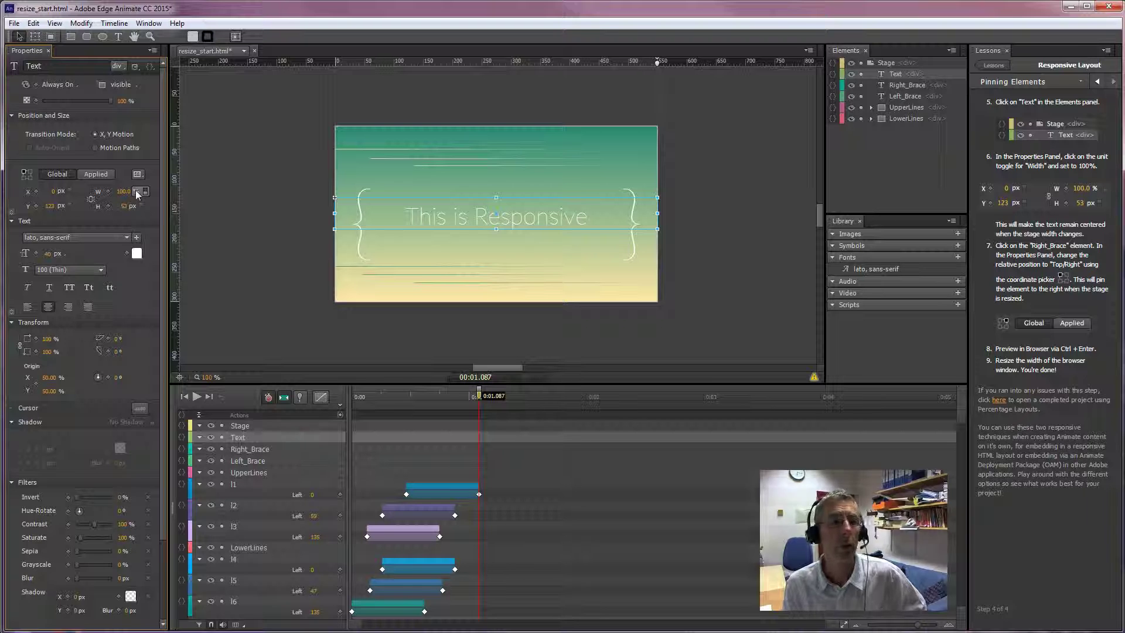
click(199, 197)
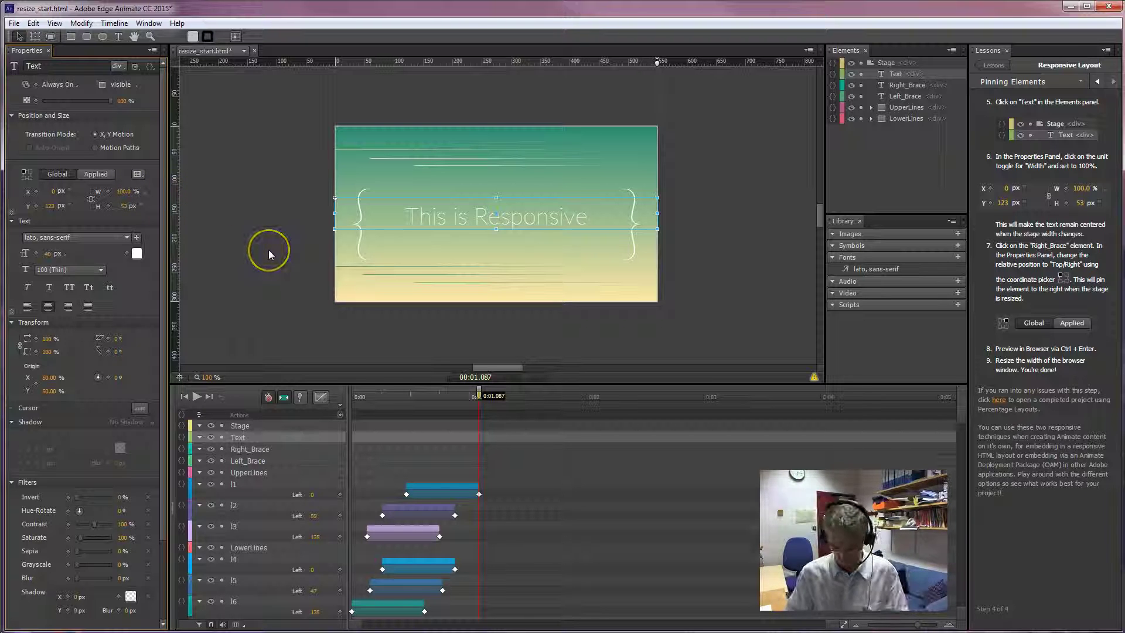
click(246, 220)
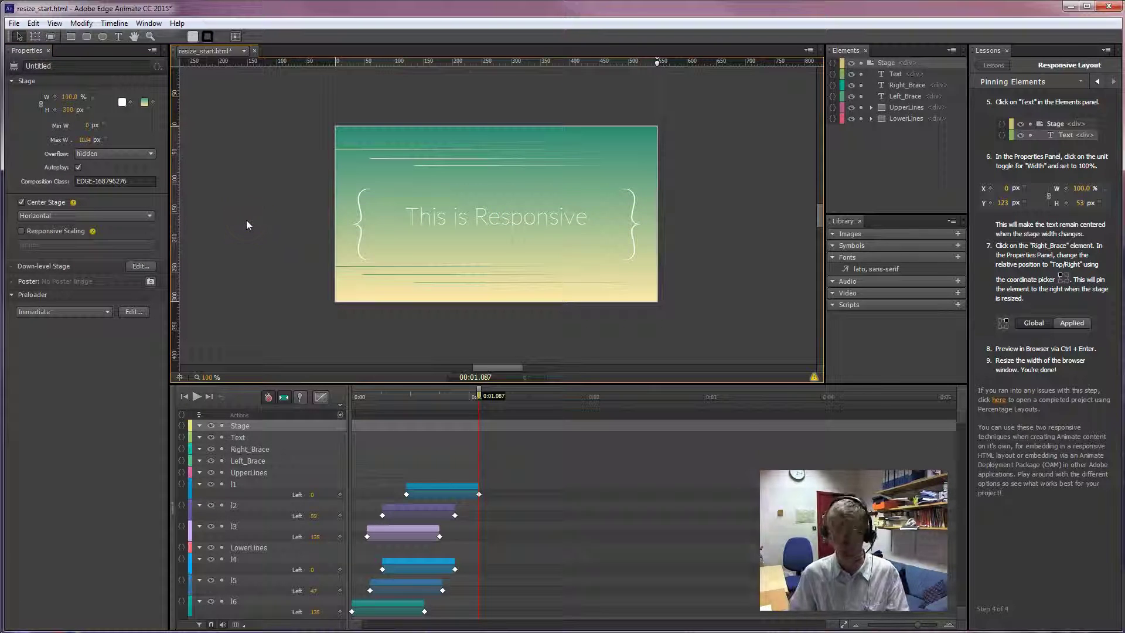
Step: Preview the composition in the browser, narrow its window to test the text's centering, and close the preview
key(ctrl+Return)
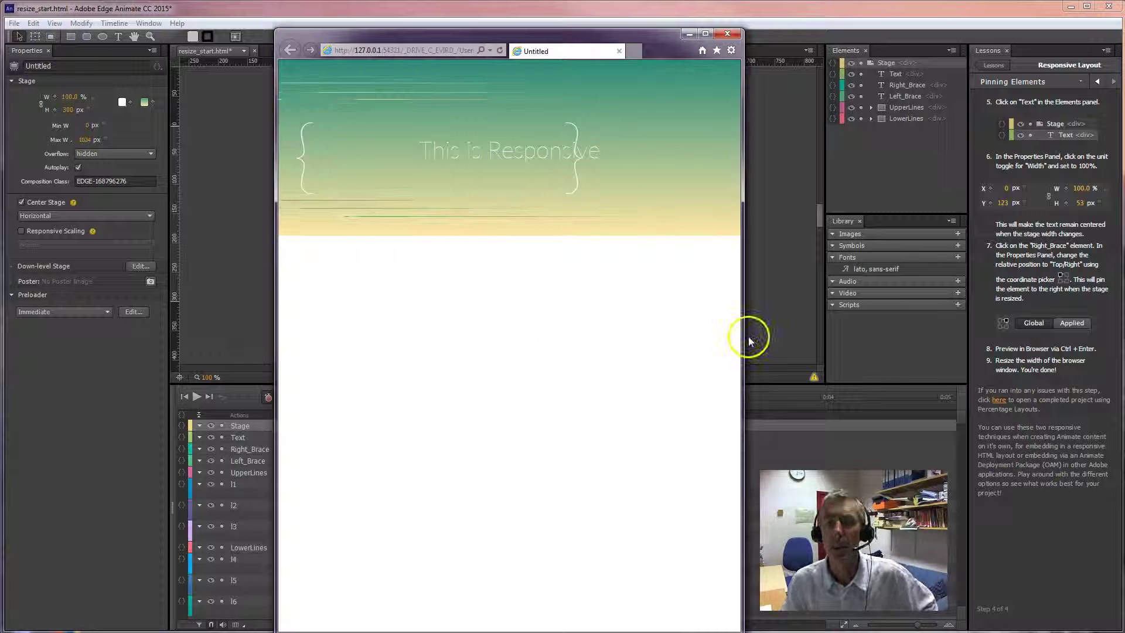
drag(743, 335, 665, 311)
click(649, 33)
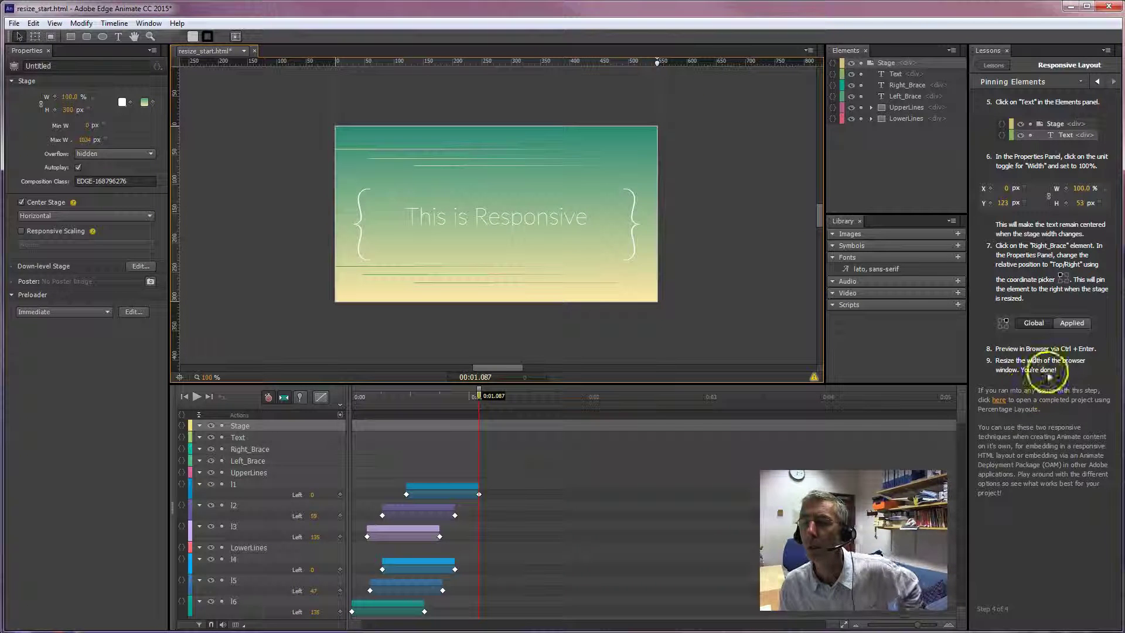
Step: Pin the Right_Brace element by making its position relative to top and right, and deselect it
click(906, 86)
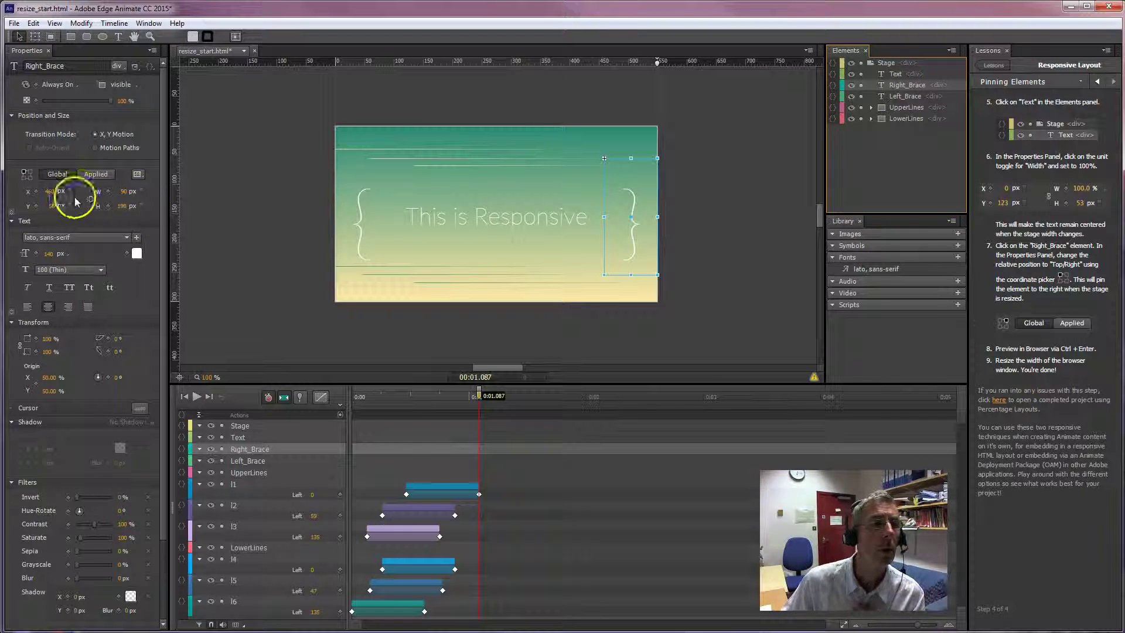
click(31, 176)
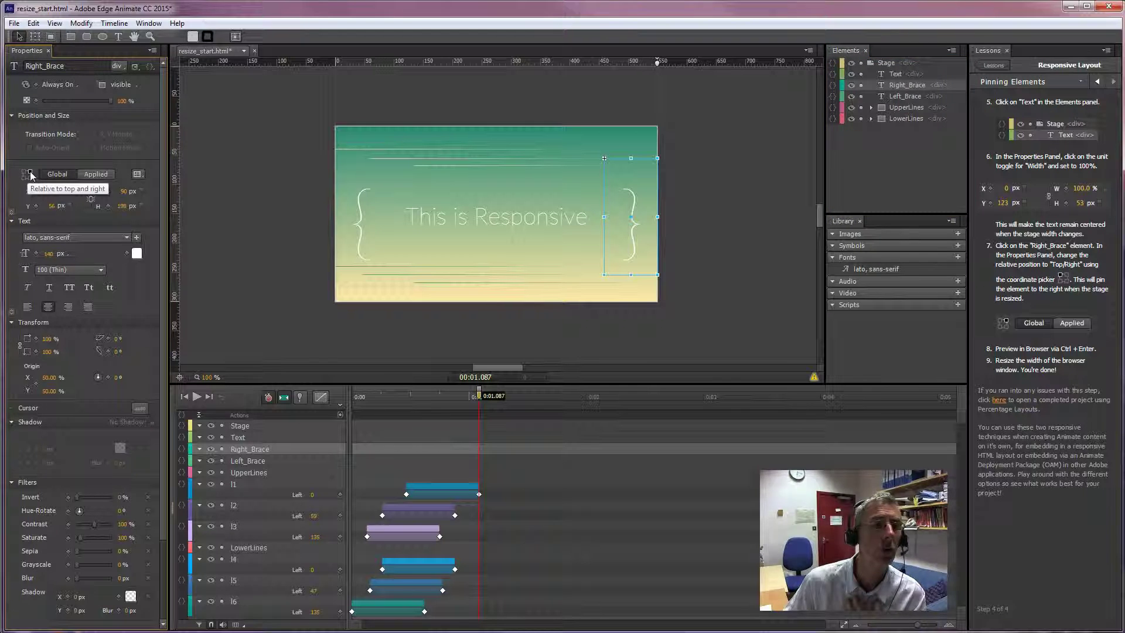
click(275, 227)
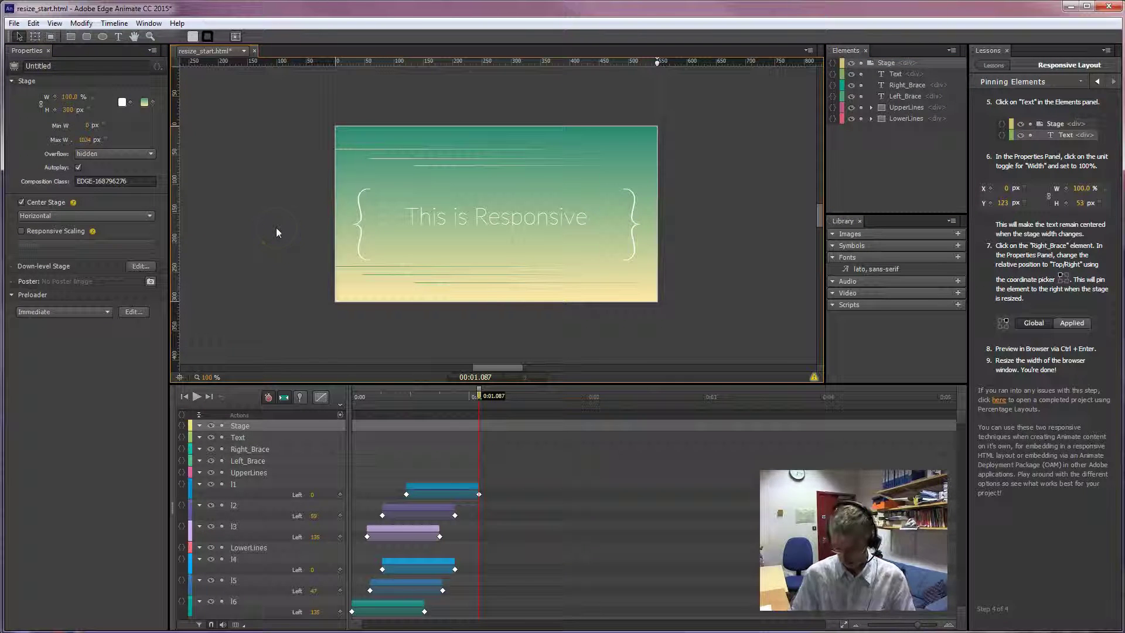
Step: Test the pinned brace in the browser preview by widening the window, and close the preview
key(ctrl+Return)
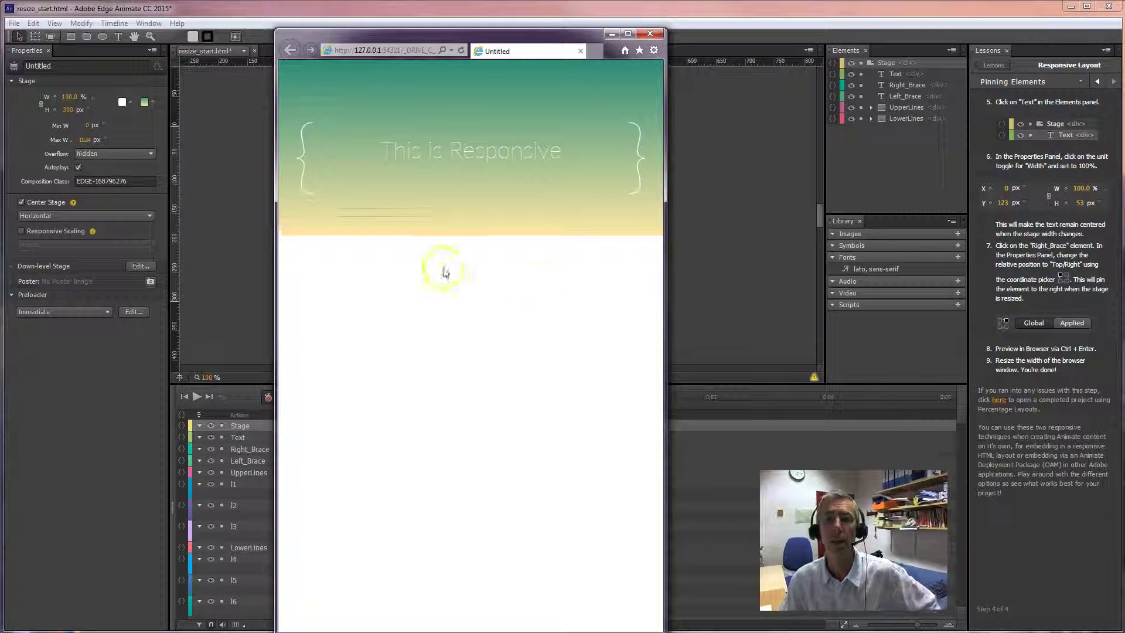
drag(663, 302, 741, 339)
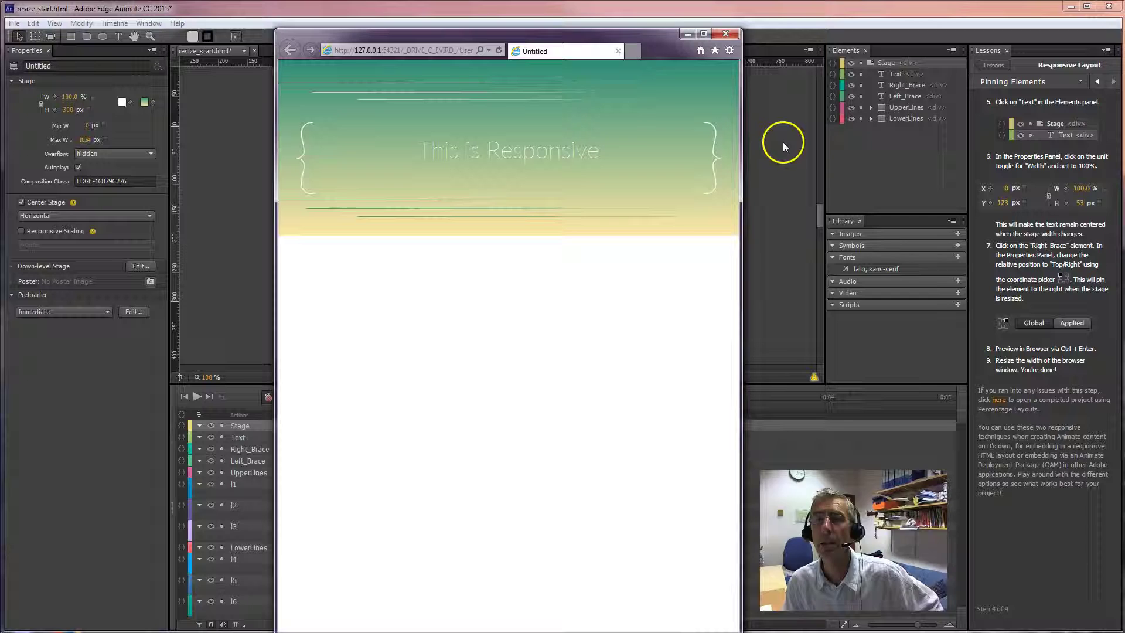
click(725, 34)
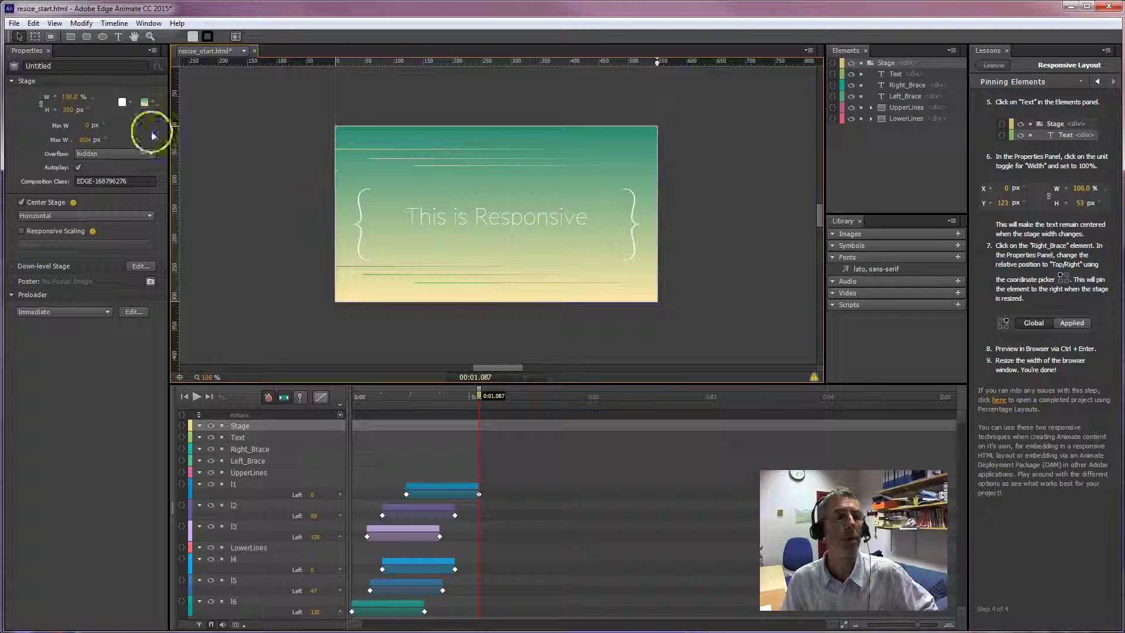
Step: Set the stage width to 80% and the stage height to 240 px
click(66, 97)
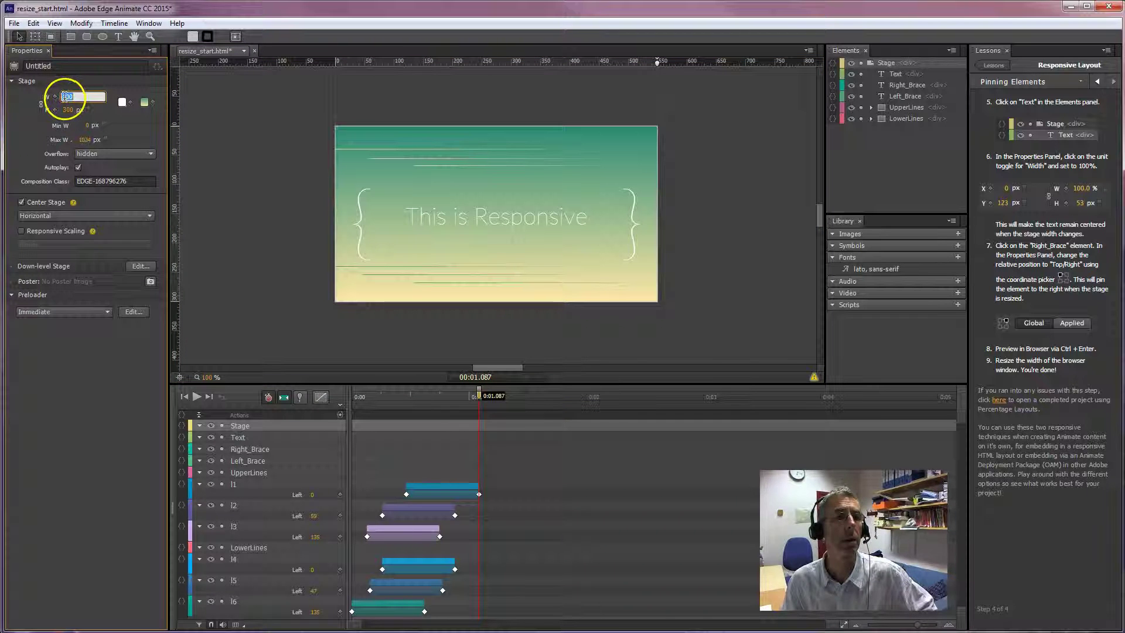
click(69, 97)
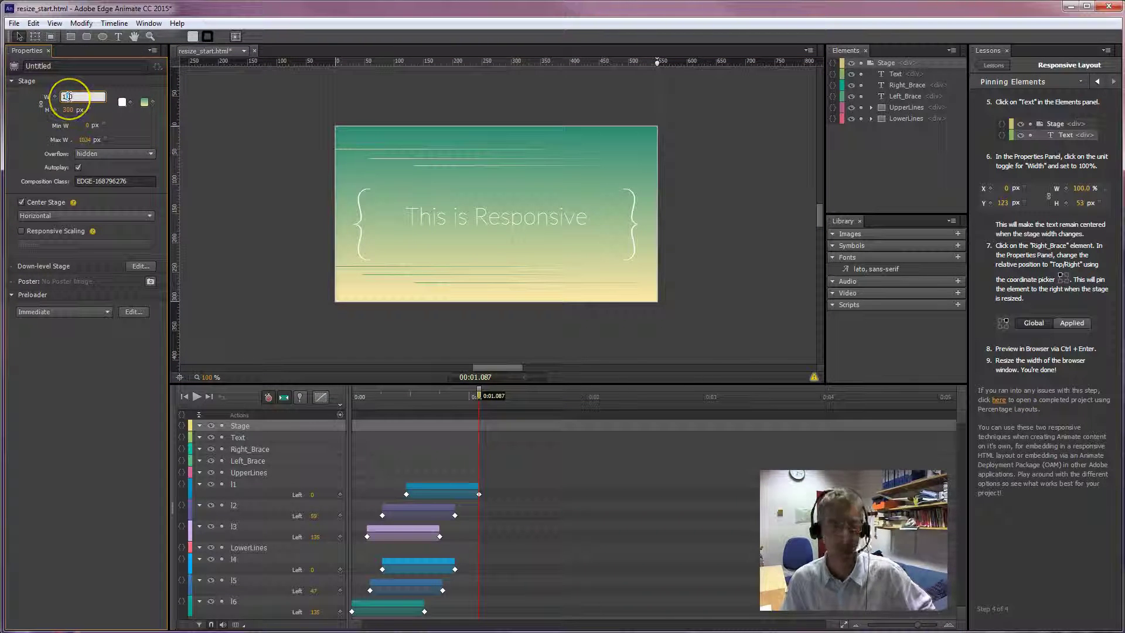
key(Return)
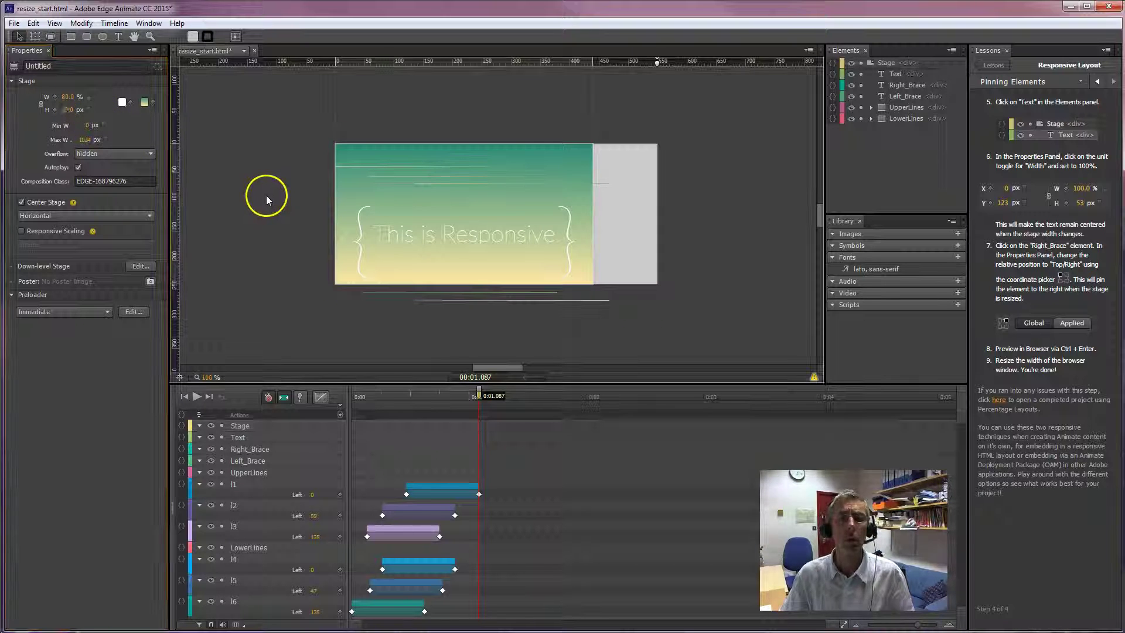
Step: Set the Center Stage option to Vertical, test it in a slightly widened browser preview, and close the preview
click(55, 215)
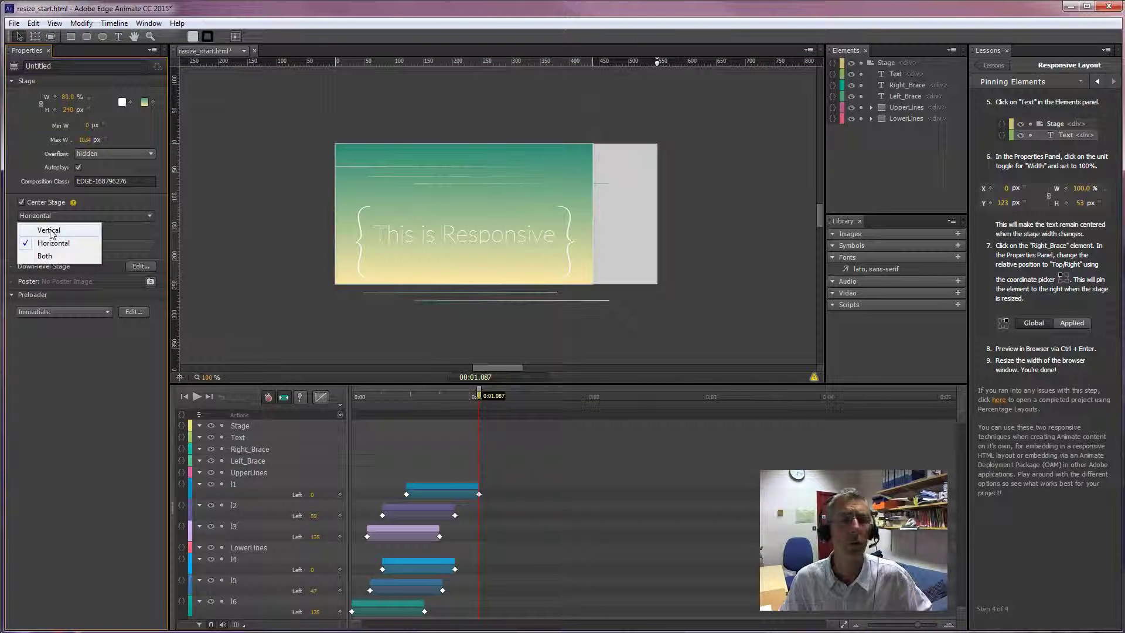
click(50, 231)
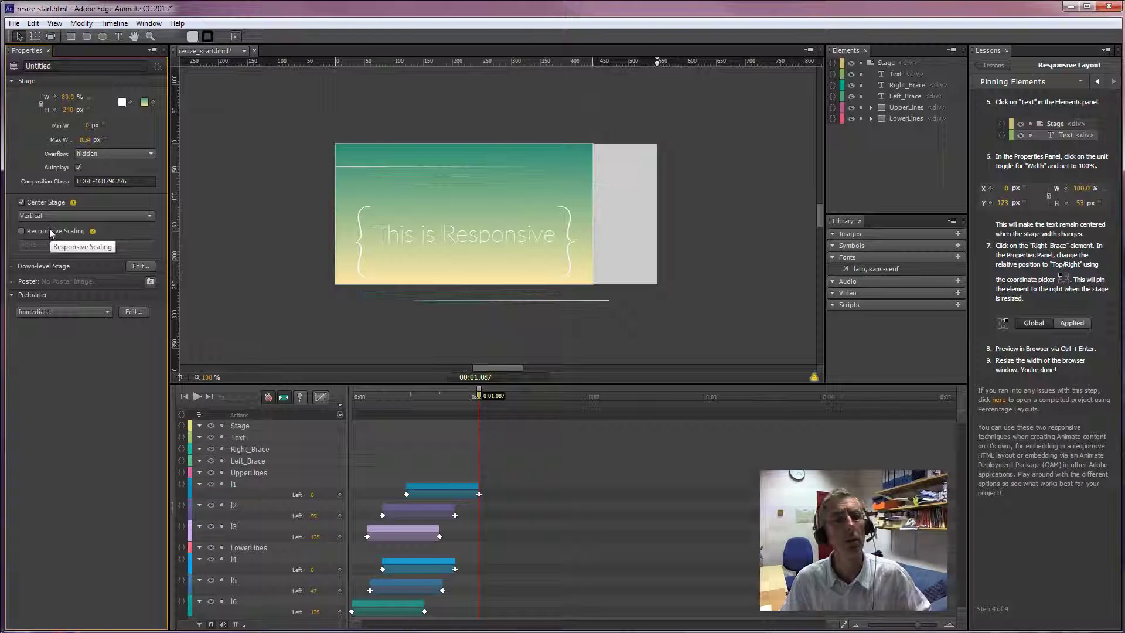
click(51, 216)
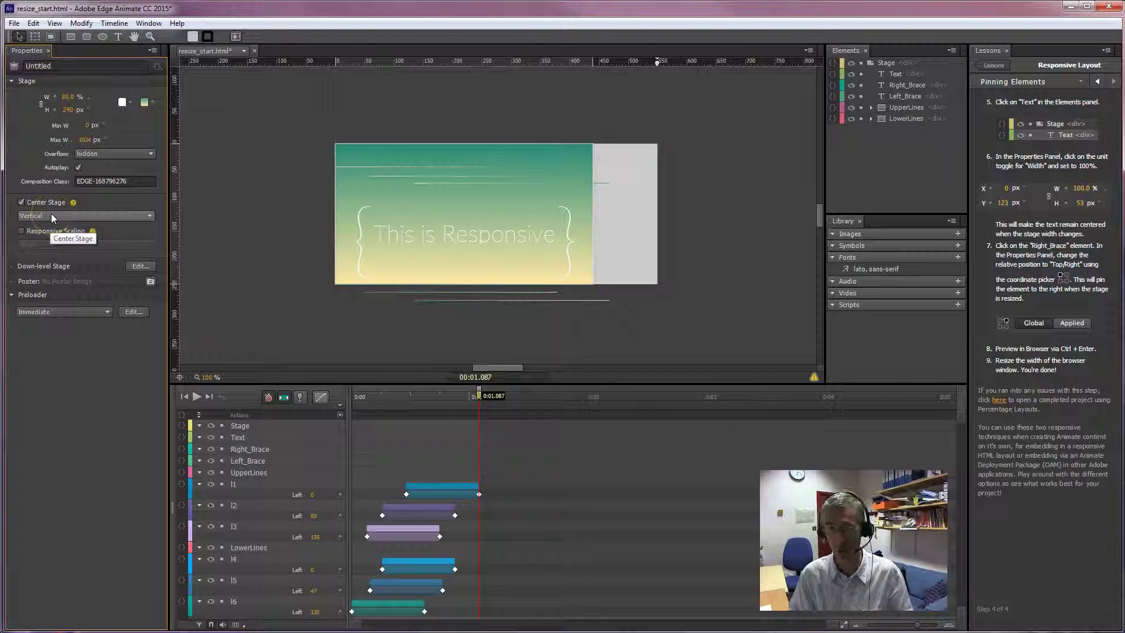
key(ctrl+Return)
click(536, 312)
mouse_move(741, 310)
mouse_down()
mouse_move(884, 309)
mouse_move(753, 313)
mouse_up()
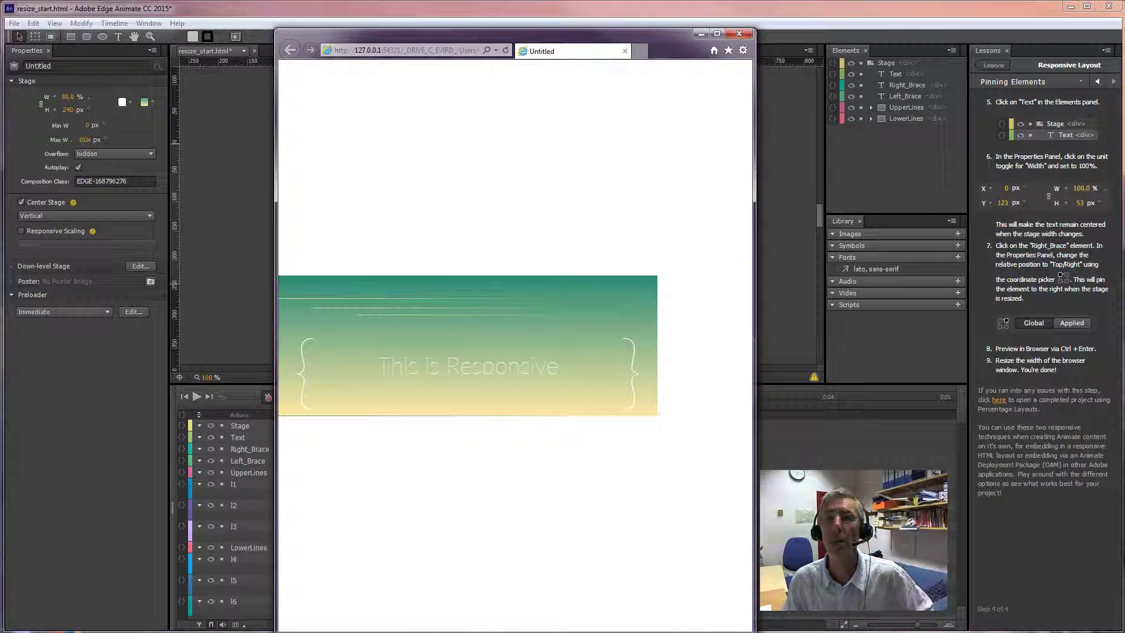
click(739, 33)
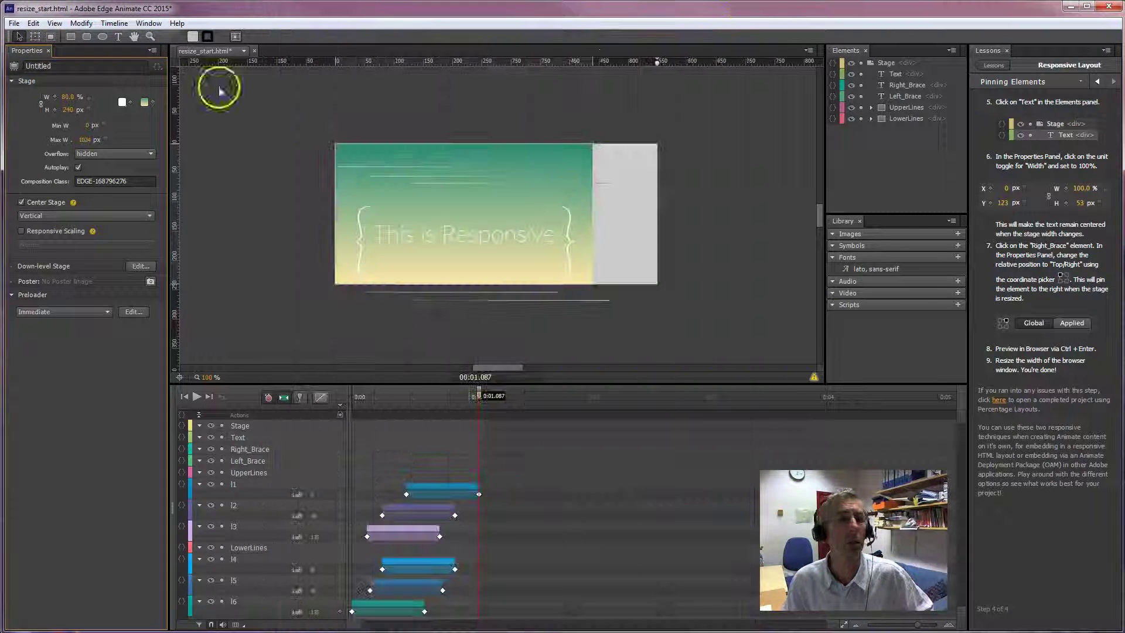
Step: Set the Center Stage option to Horizontal, test it in the browser preview by widening the window, and close the preview
click(41, 217)
click(51, 242)
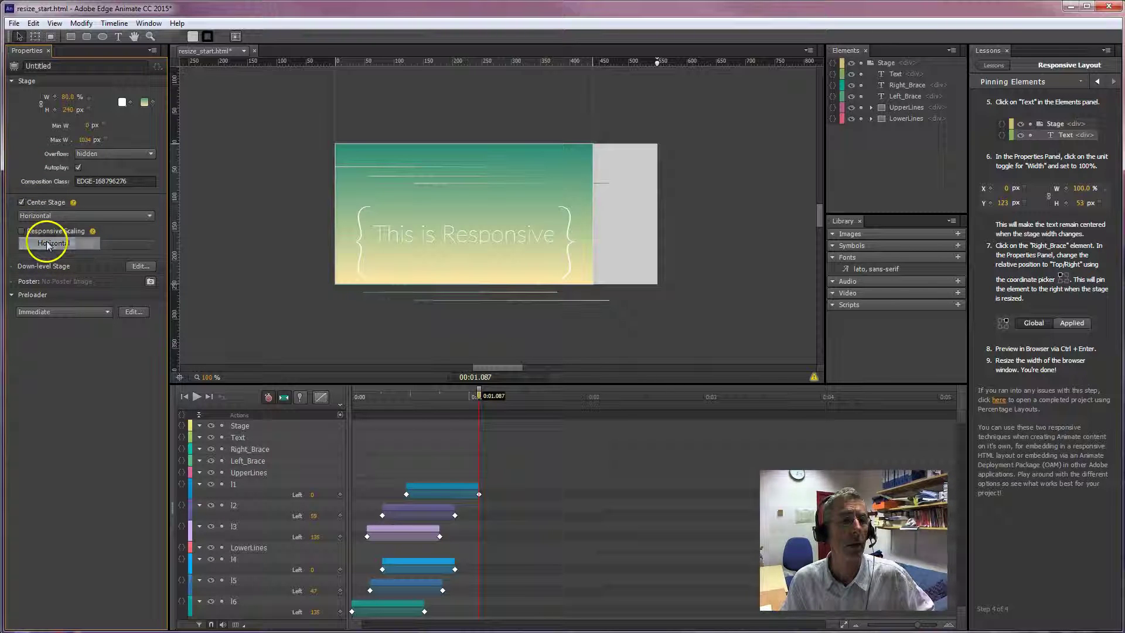
key(ctrl+Return)
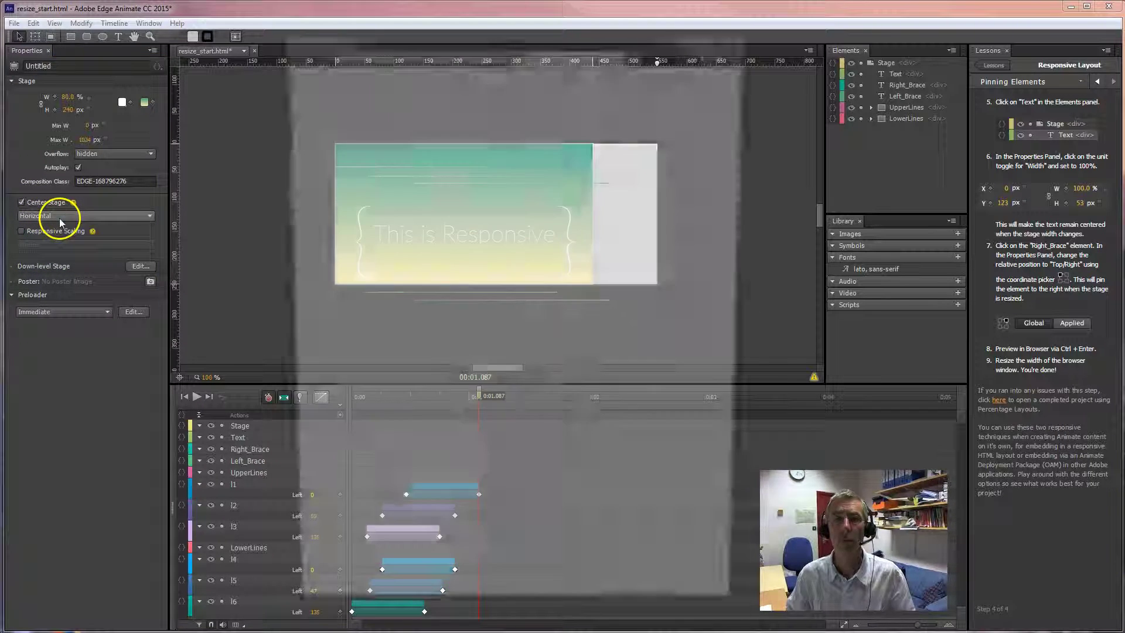
drag(754, 179, 833, 190)
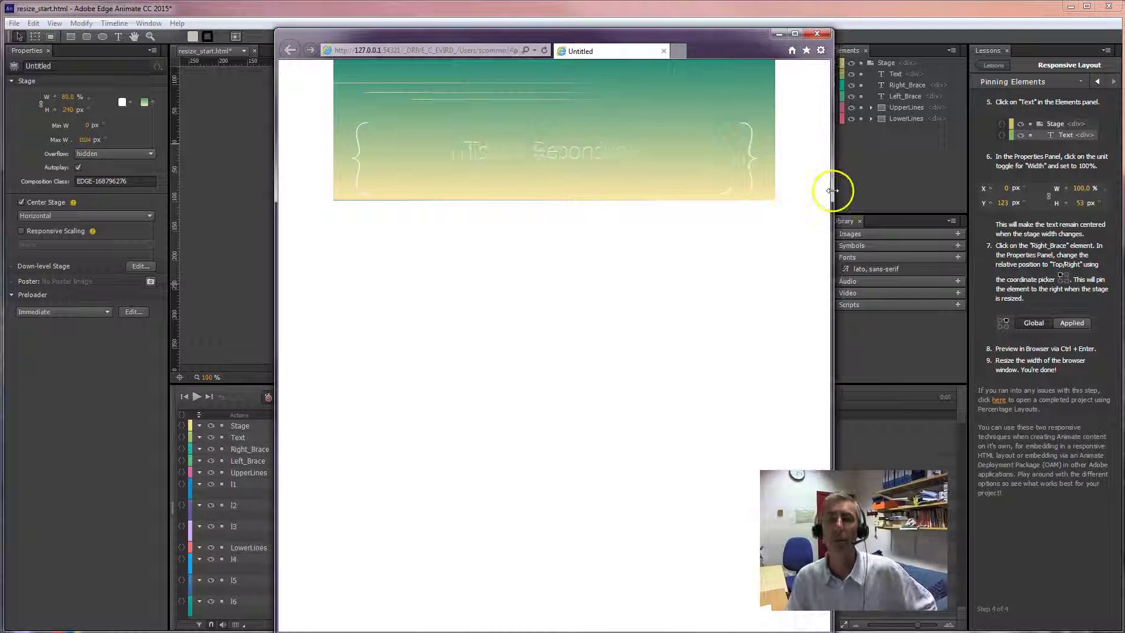
click(814, 32)
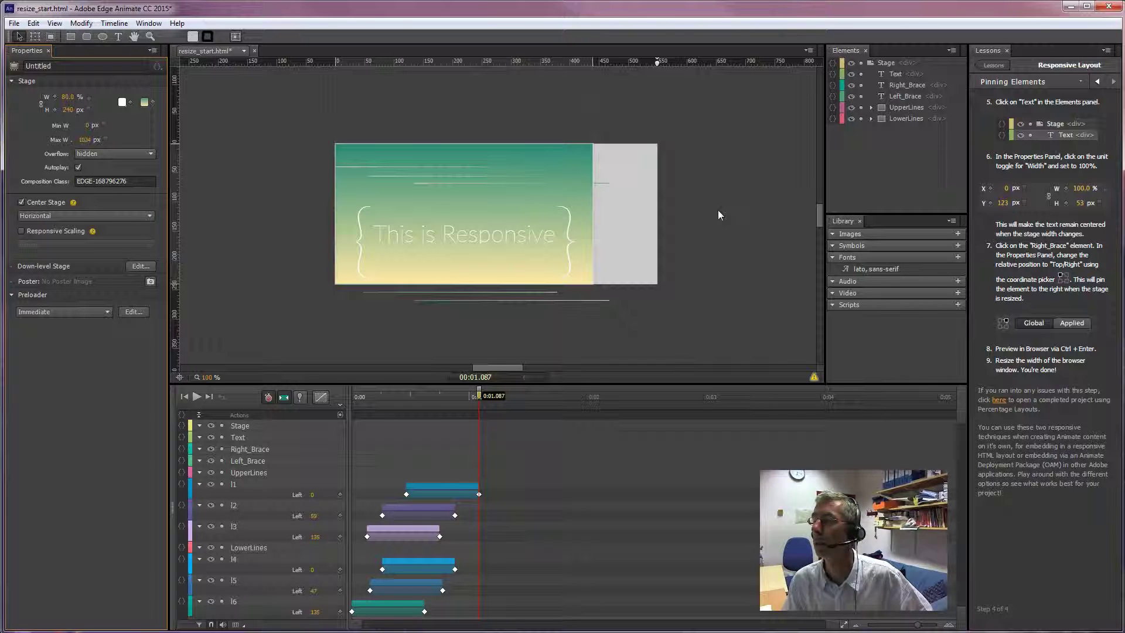
Step: Save the composition as resize_start.html in the innermost demo1 folder
click(250, 92)
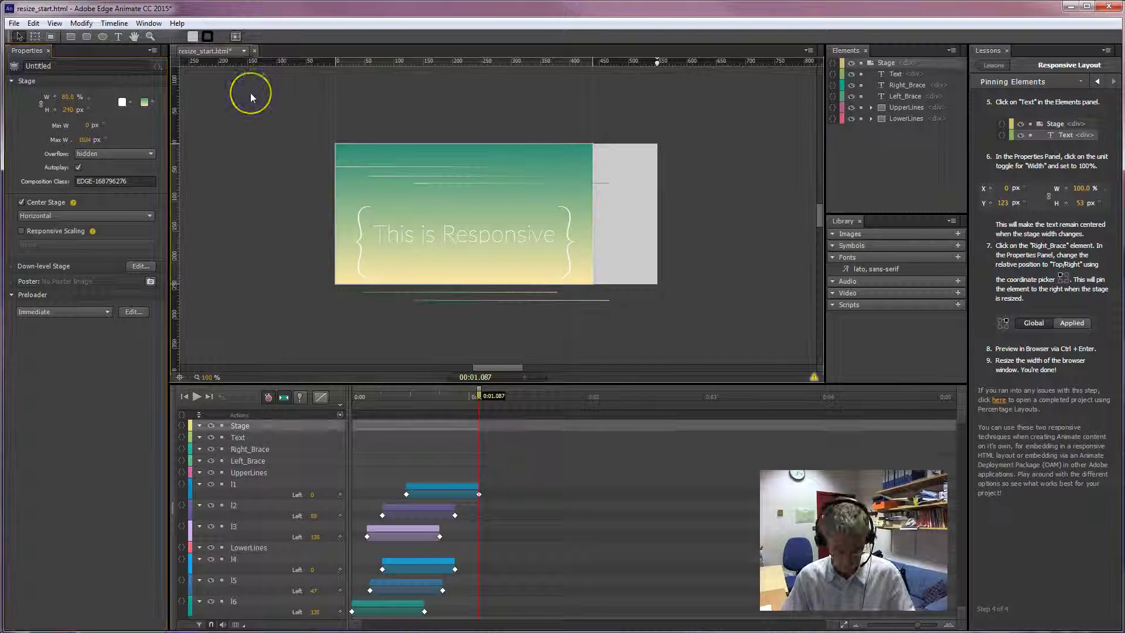
click(14, 24)
click(41, 119)
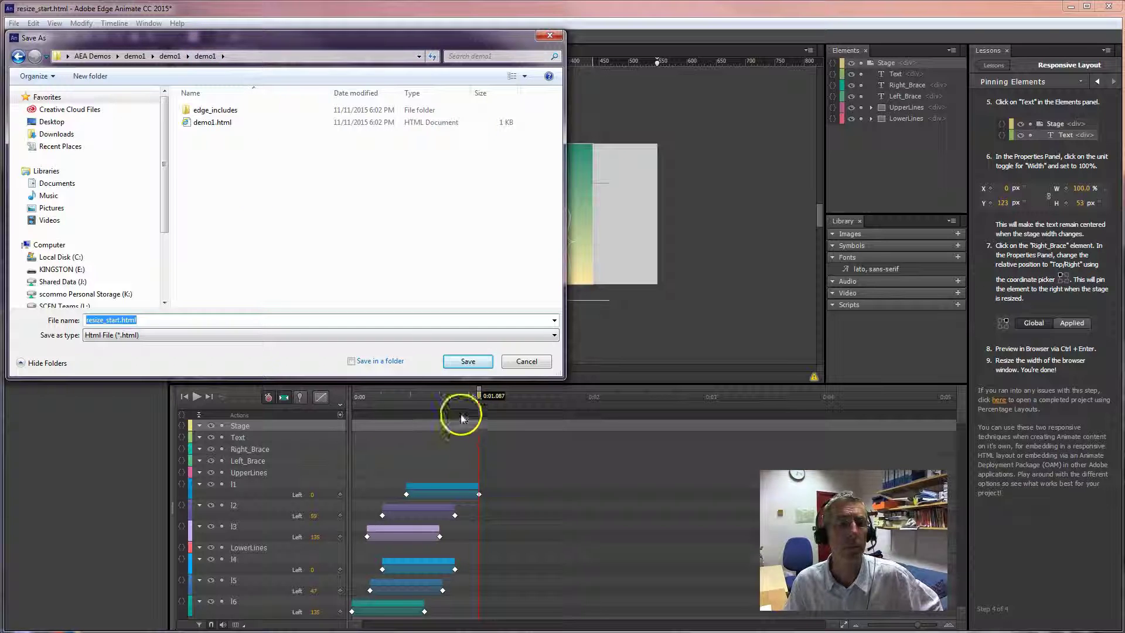
click(466, 361)
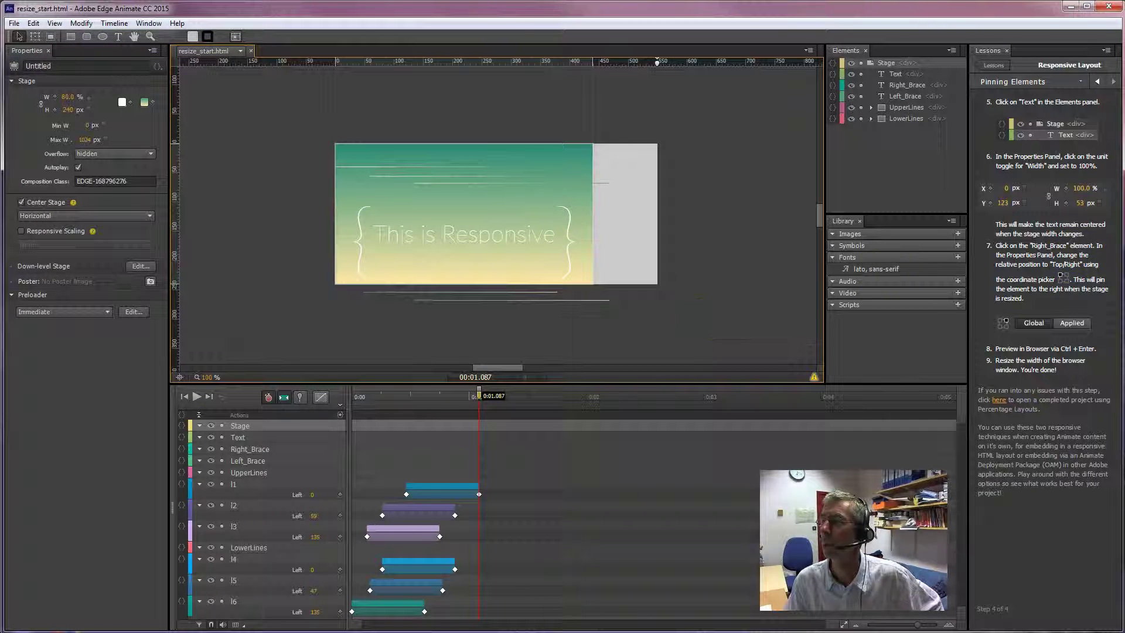
Step: Switch to the File Explorer window showing the demo1 folder and open resize_start_edge.js in Notepad
drag(1124, 64, 492, 65)
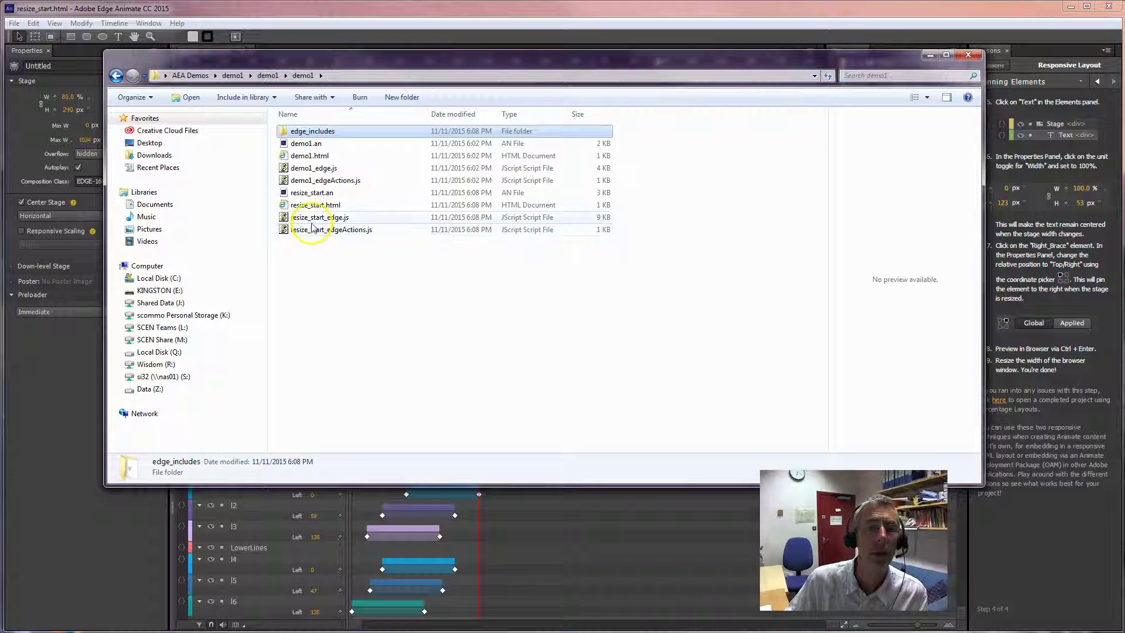
right_click(311, 219)
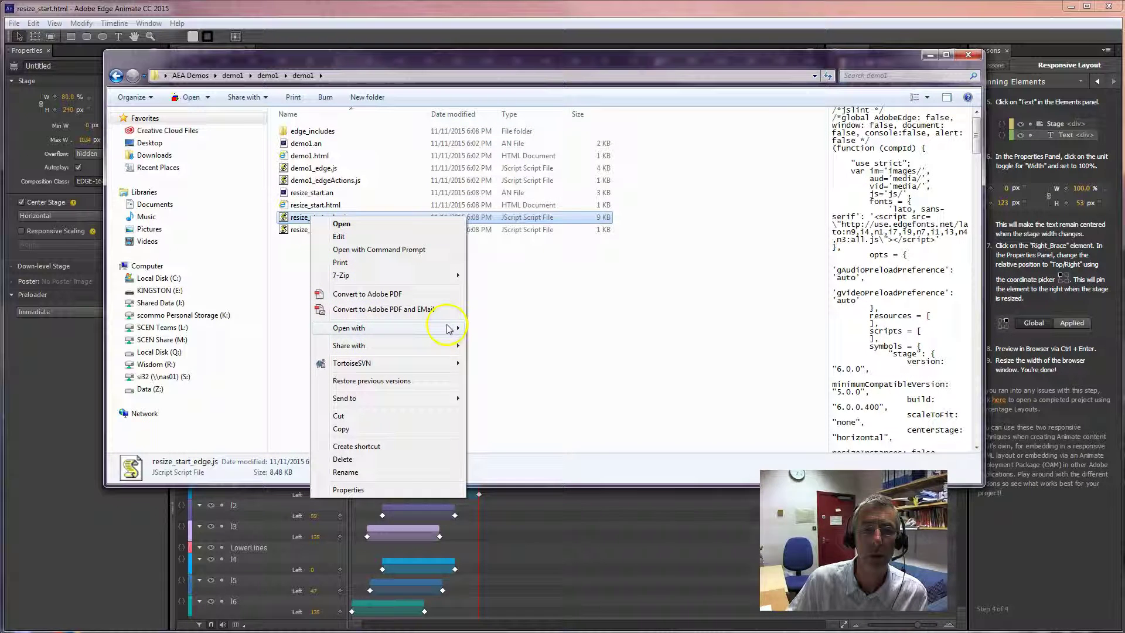
mouse_move(460, 330)
click(498, 366)
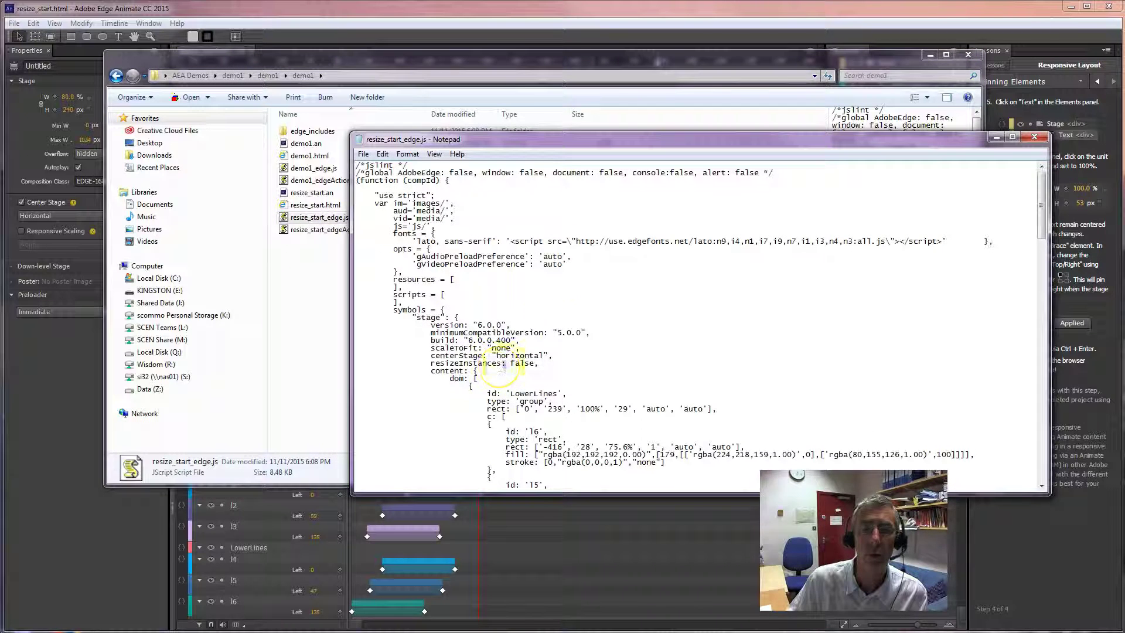
Step: Examine the LowerLines and UpperLines groups and the id and rect values of line l6 in the script
drag(1039, 214, 1048, 231)
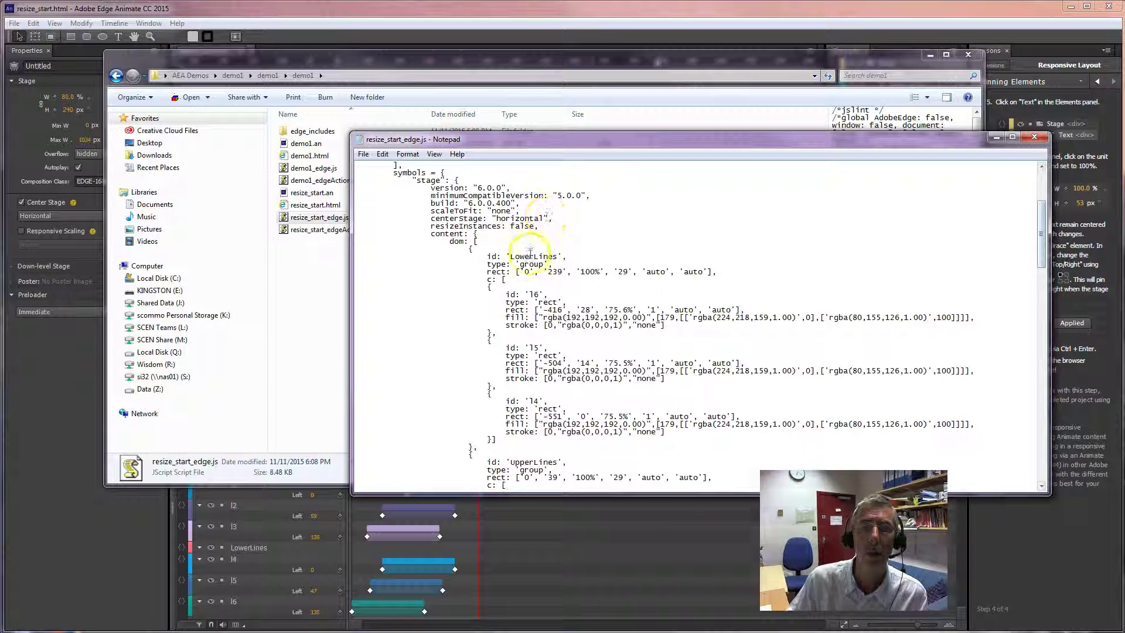
drag(529, 256, 559, 265)
drag(520, 463, 548, 463)
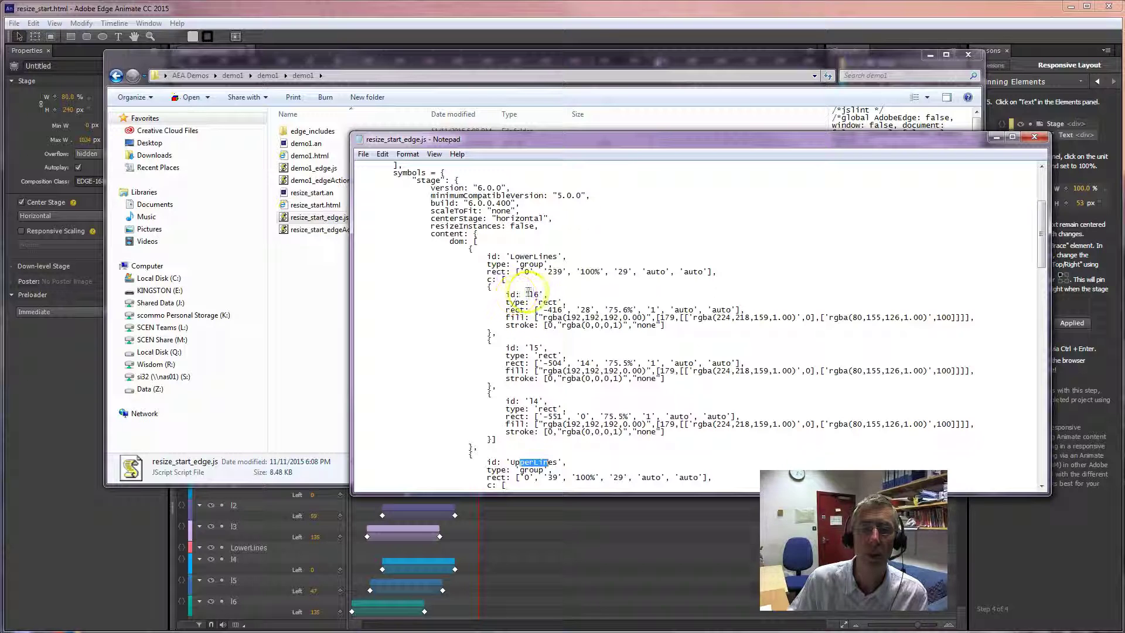
drag(528, 295, 537, 294)
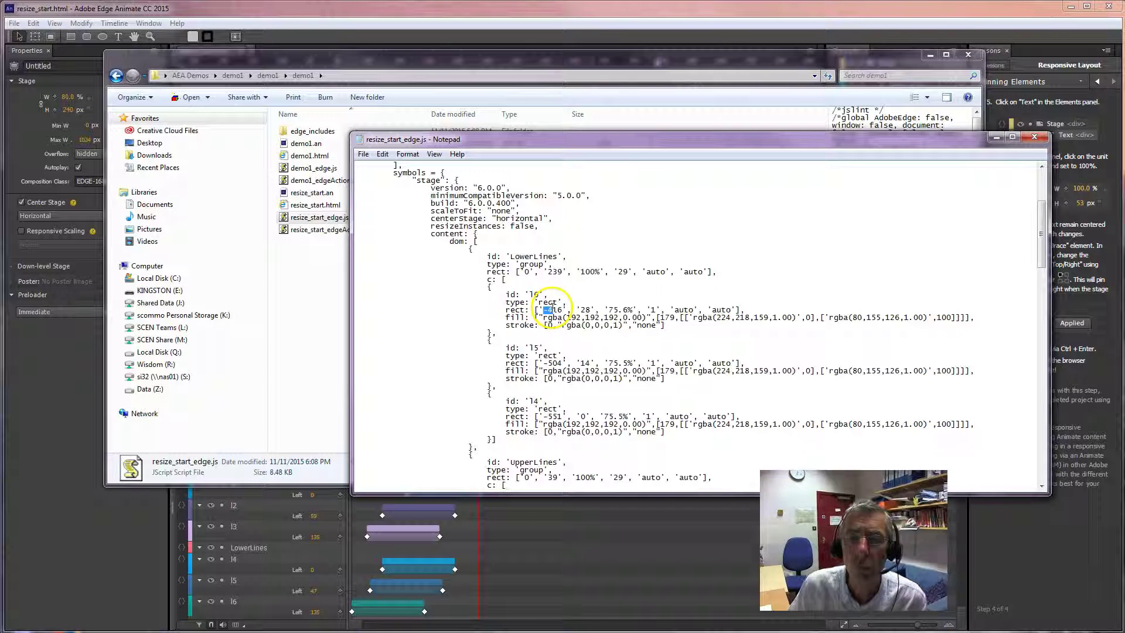
drag(571, 309, 589, 308)
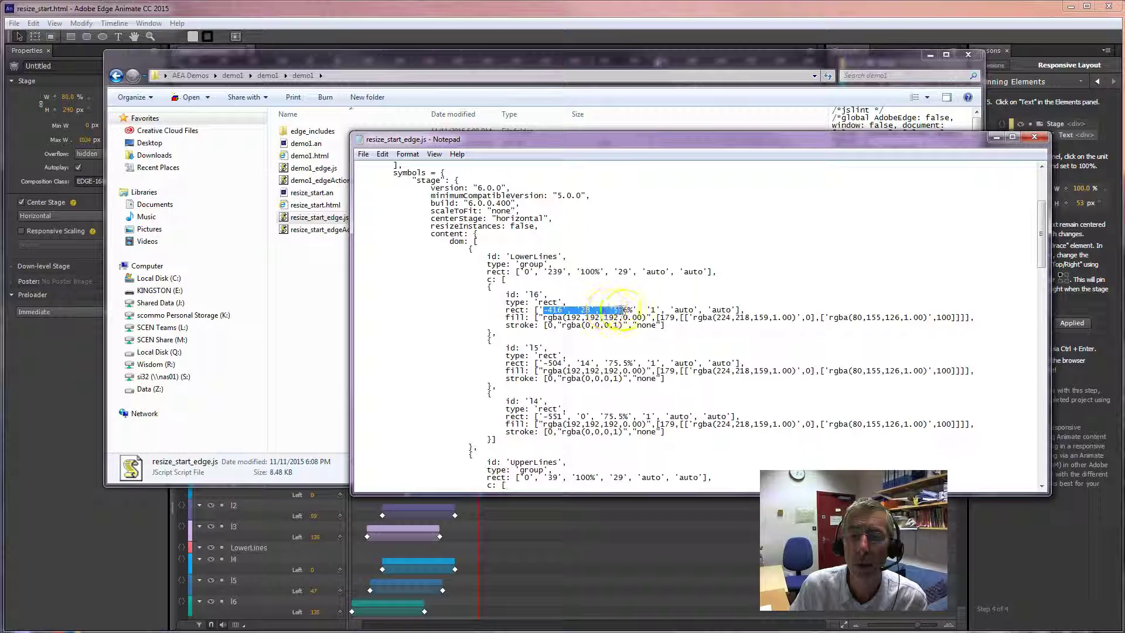
Step: Examine the height, fill colour, gradient and stroke values of line l6 in the LowerLines group of the script
double_click(653, 310)
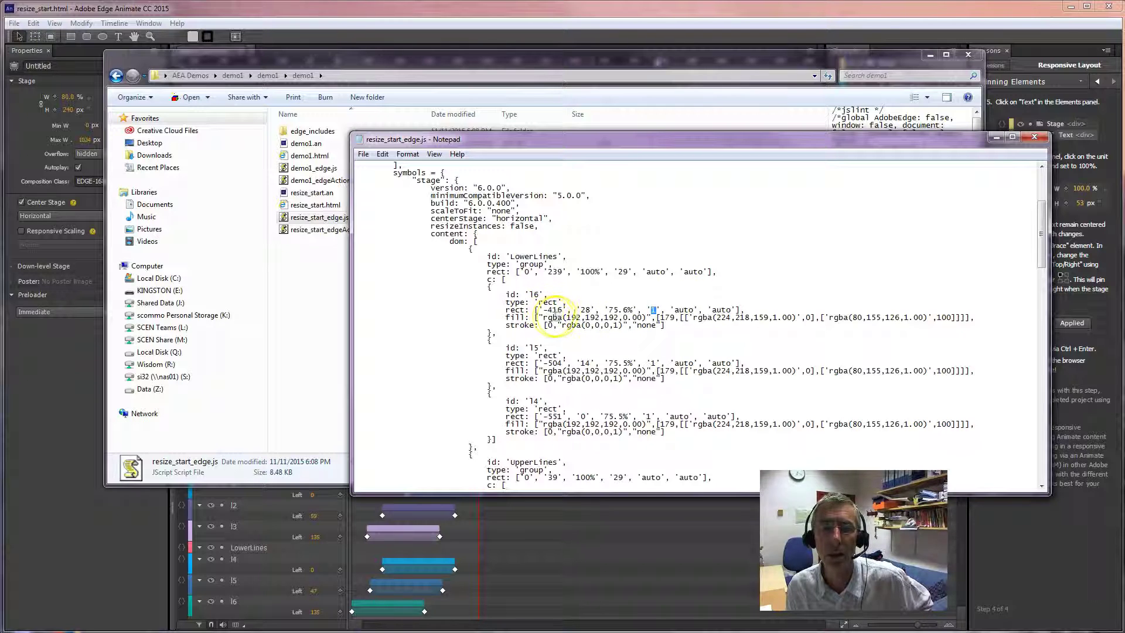
drag(567, 317, 643, 317)
drag(716, 317, 793, 317)
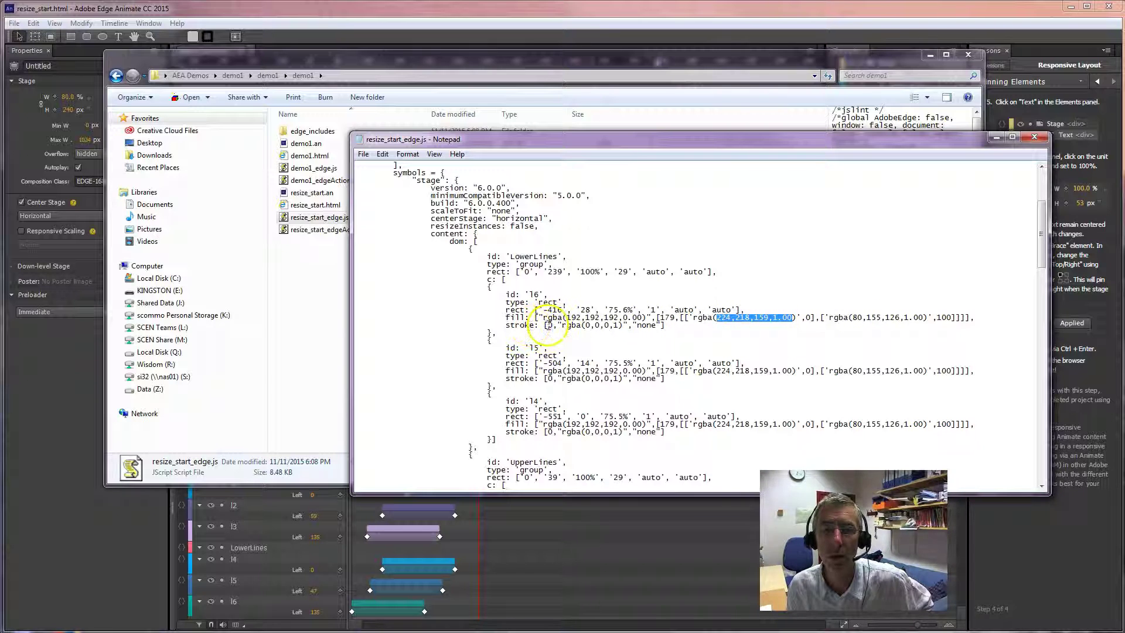
drag(548, 326, 645, 328)
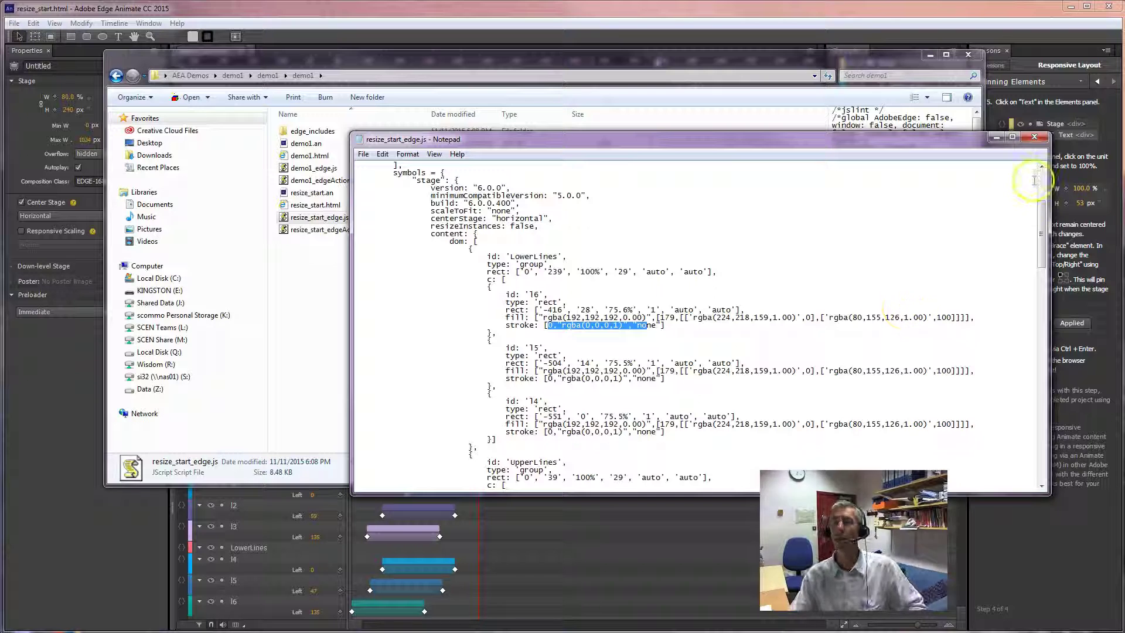
Step: Review the UpperLines group and the rest of the script, and close Notepad and File Explorer to return to Edge Animate
drag(1041, 218, 1041, 262)
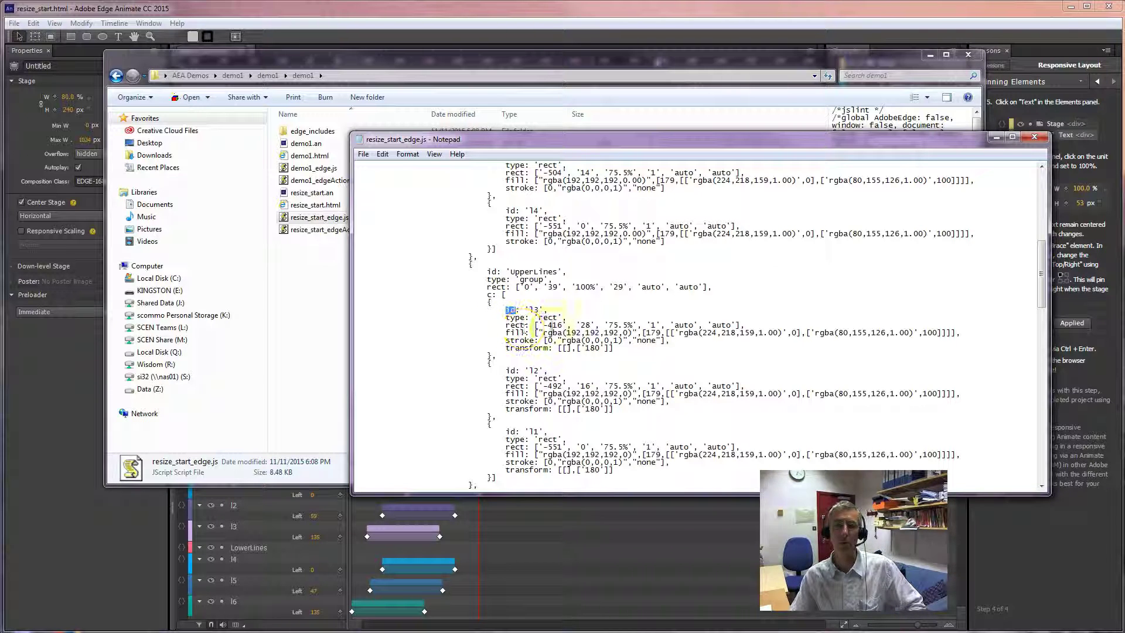
drag(1040, 273, 1040, 399)
click(1034, 137)
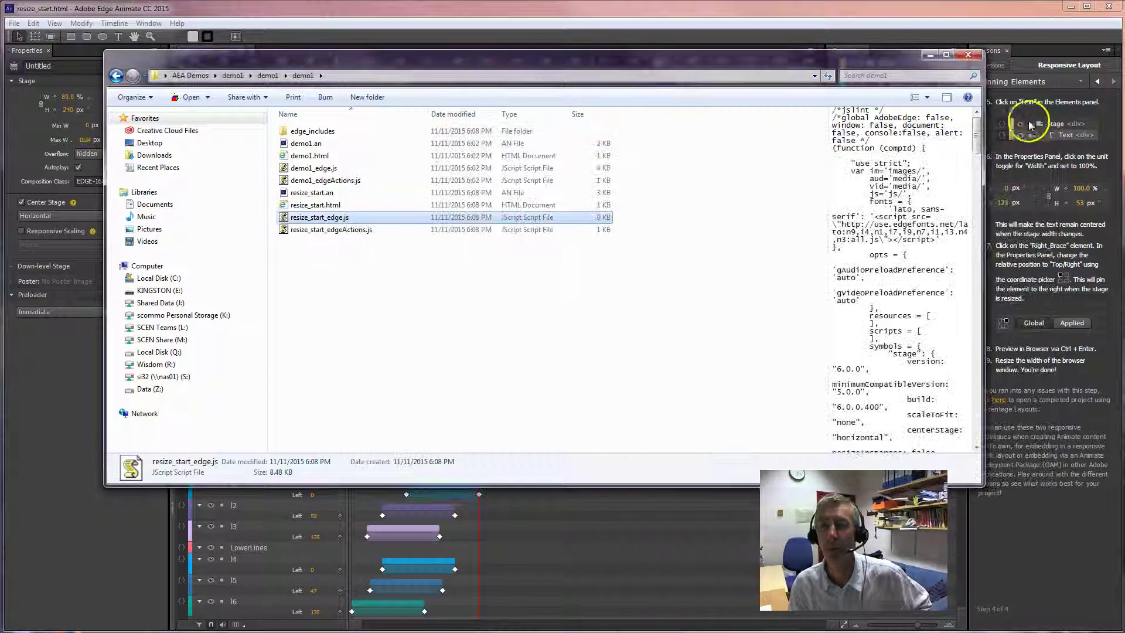
click(967, 54)
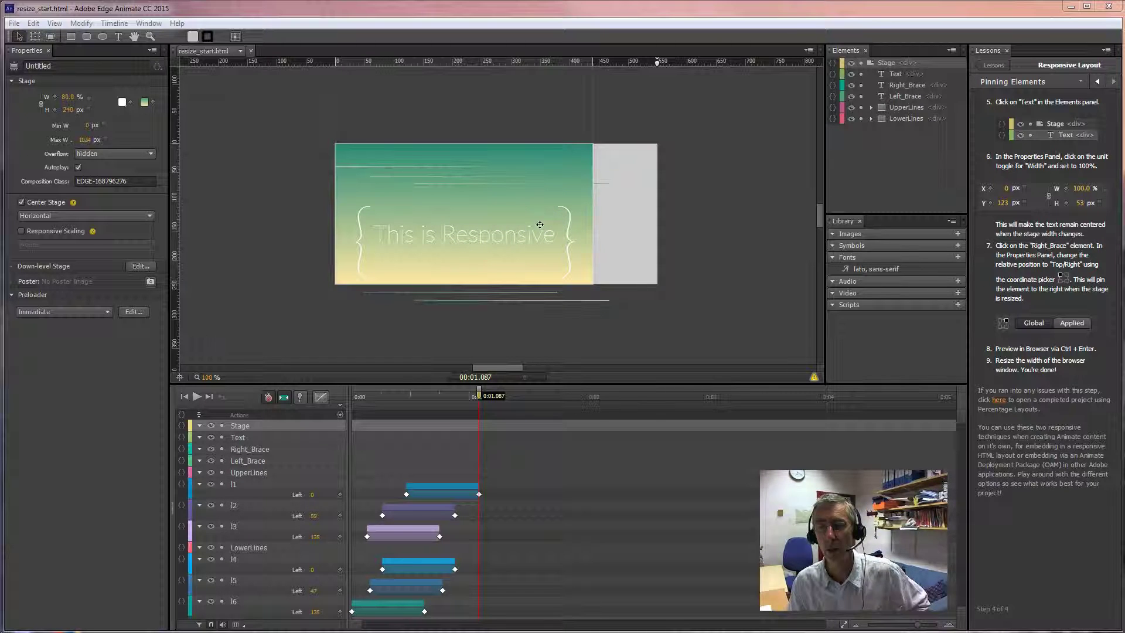
Step: Enlarge the stage proportionally until it fills the full available width, and play the animation
click(691, 307)
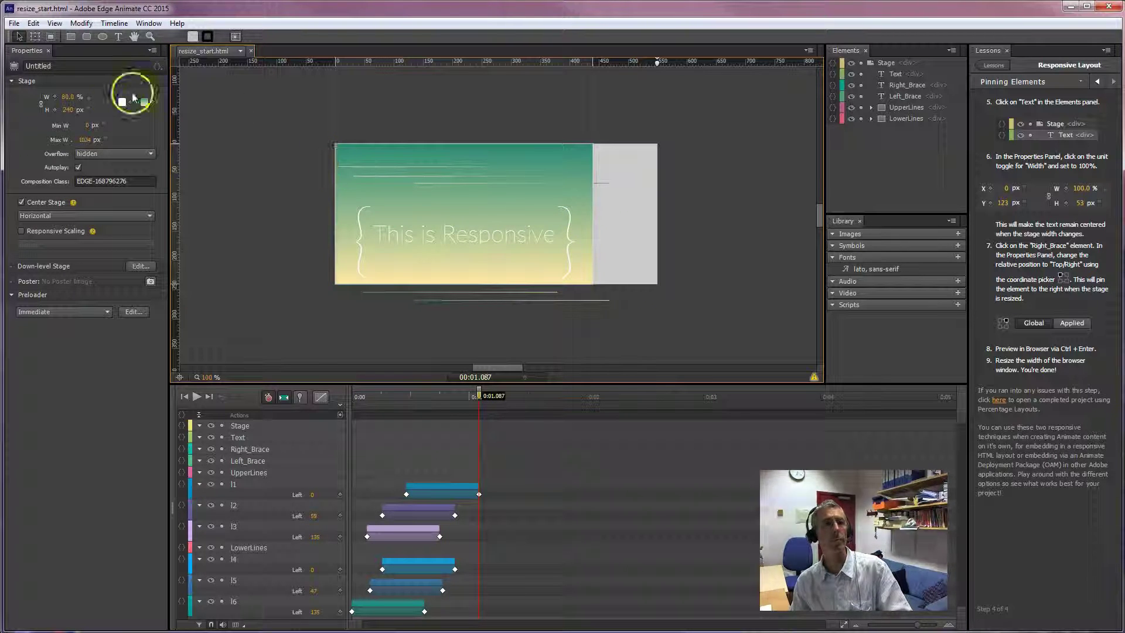
drag(68, 97, 151, 96)
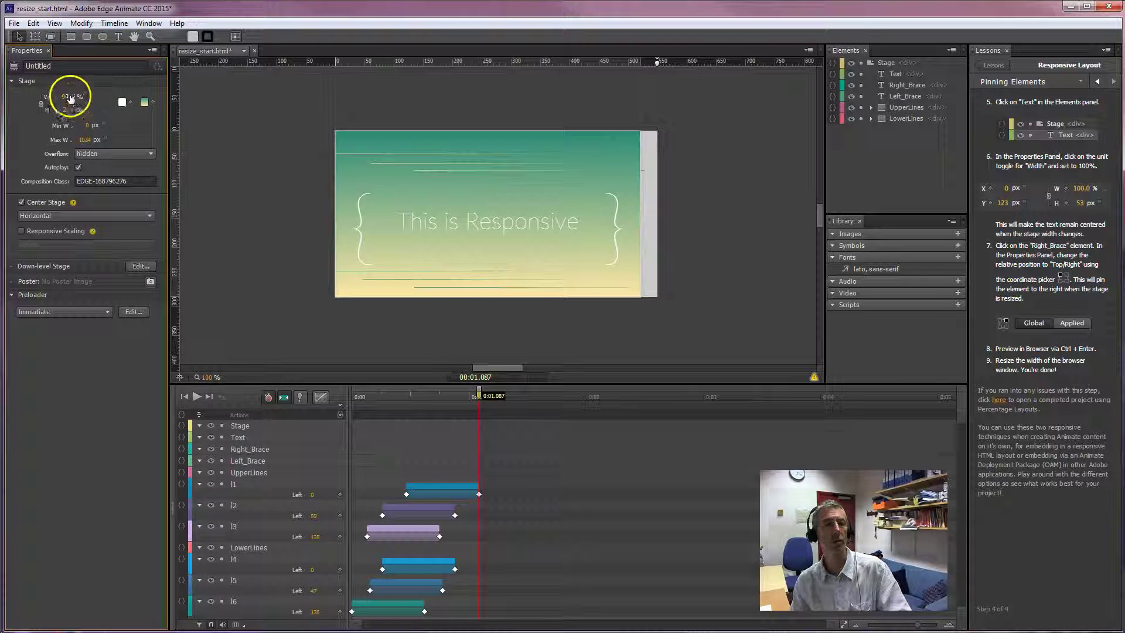
click(42, 106)
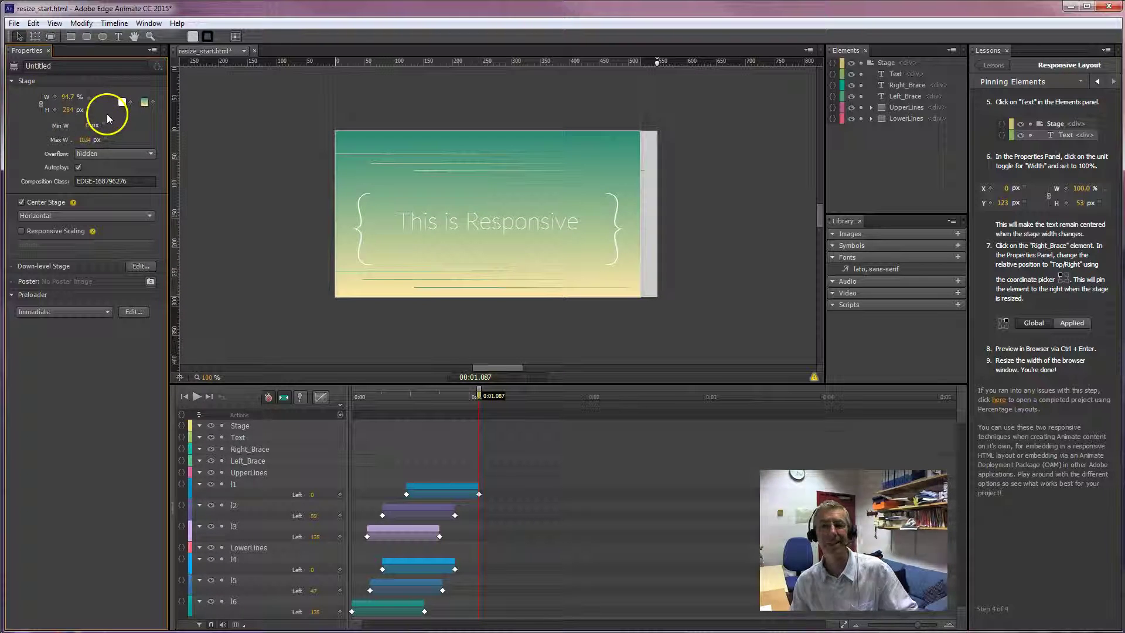
drag(68, 96, 94, 97)
click(660, 271)
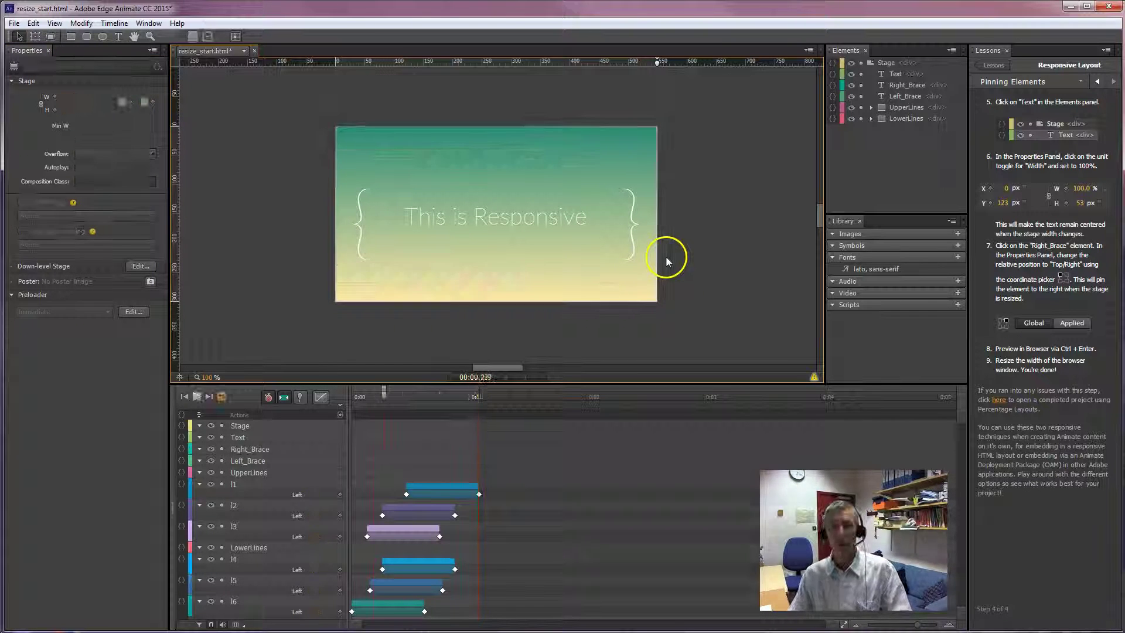